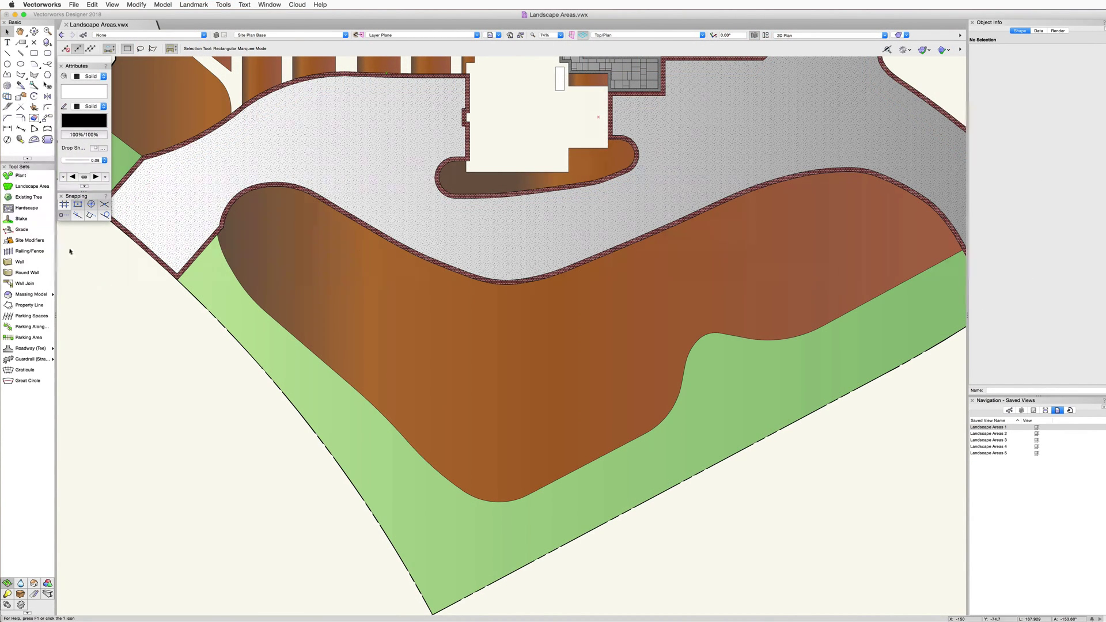
Step: Select the Landscape Area tool in Site Planning, with Planting Bed as the current style
{"action": "left_click", "coordinate": [49, 188]}
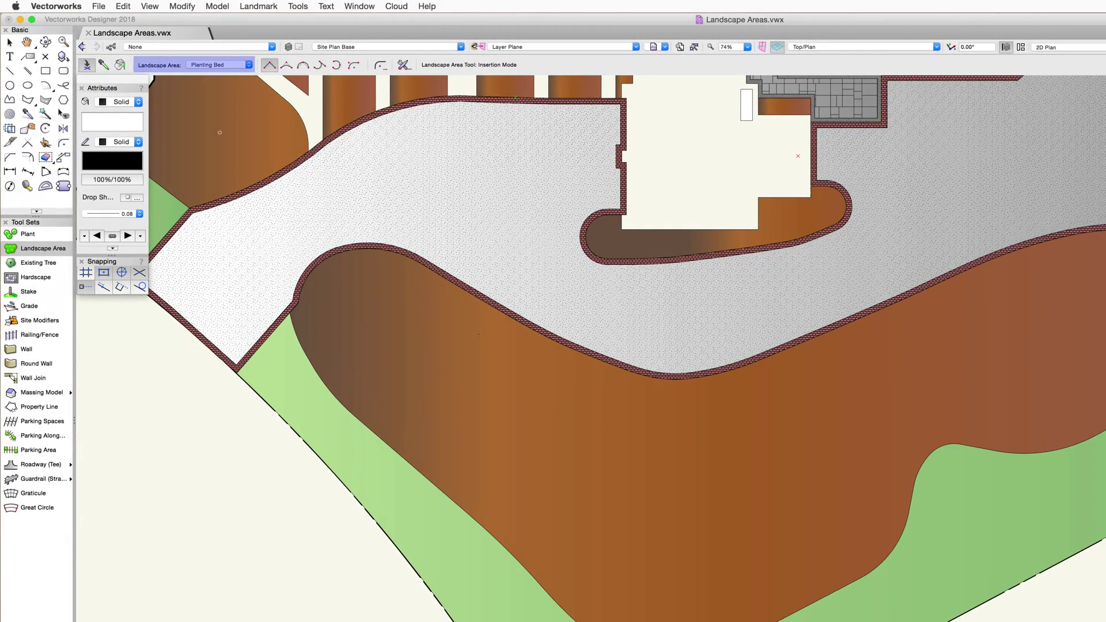
{"action": "left_click", "coordinate": [249, 65]}
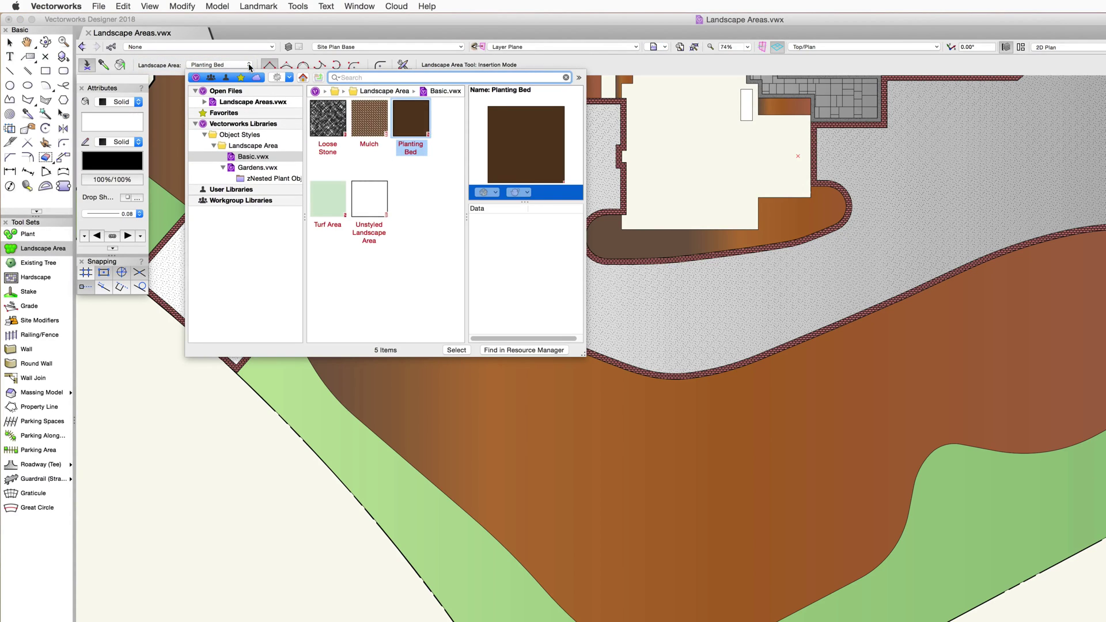
{"action": "left_click", "coordinate": [356, 115]}
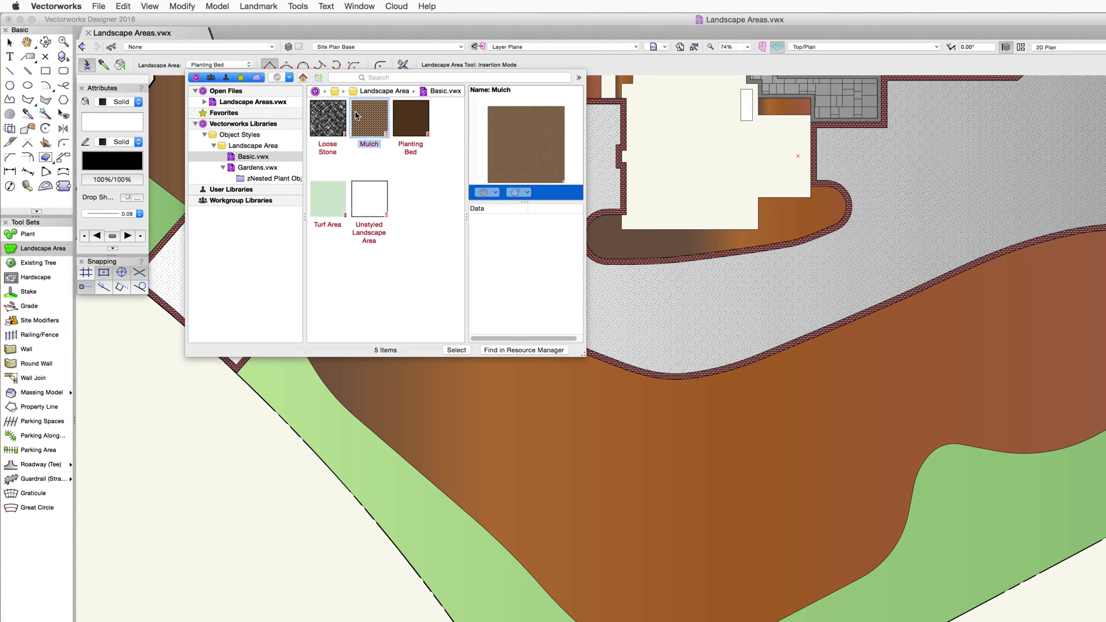
{"action": "left_click", "coordinate": [325, 119]}
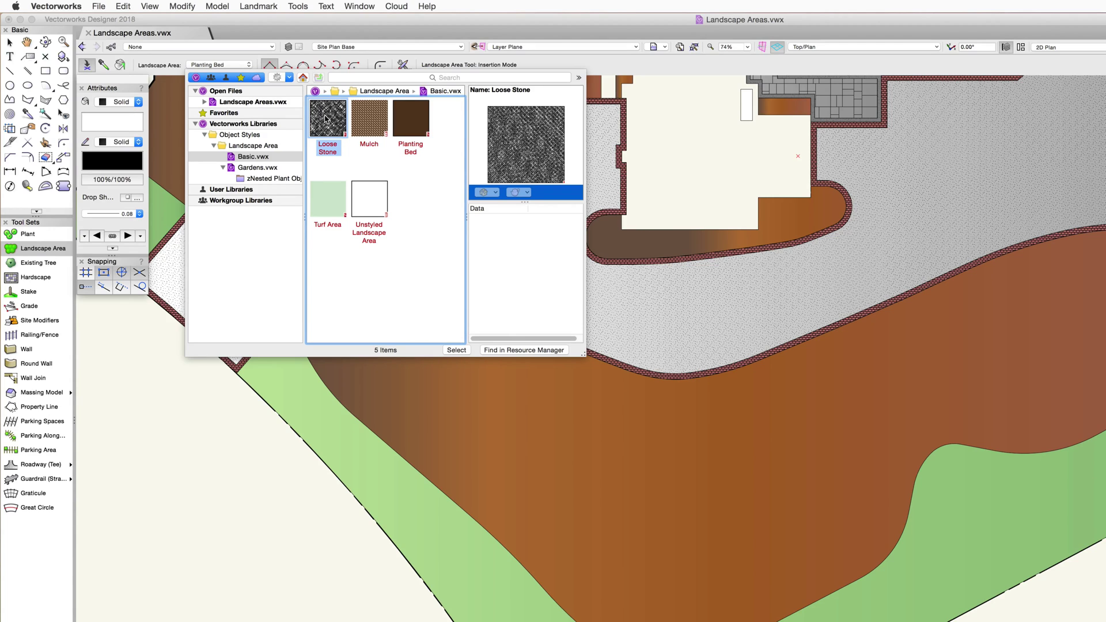
{"action": "left_click", "coordinate": [269, 169]}
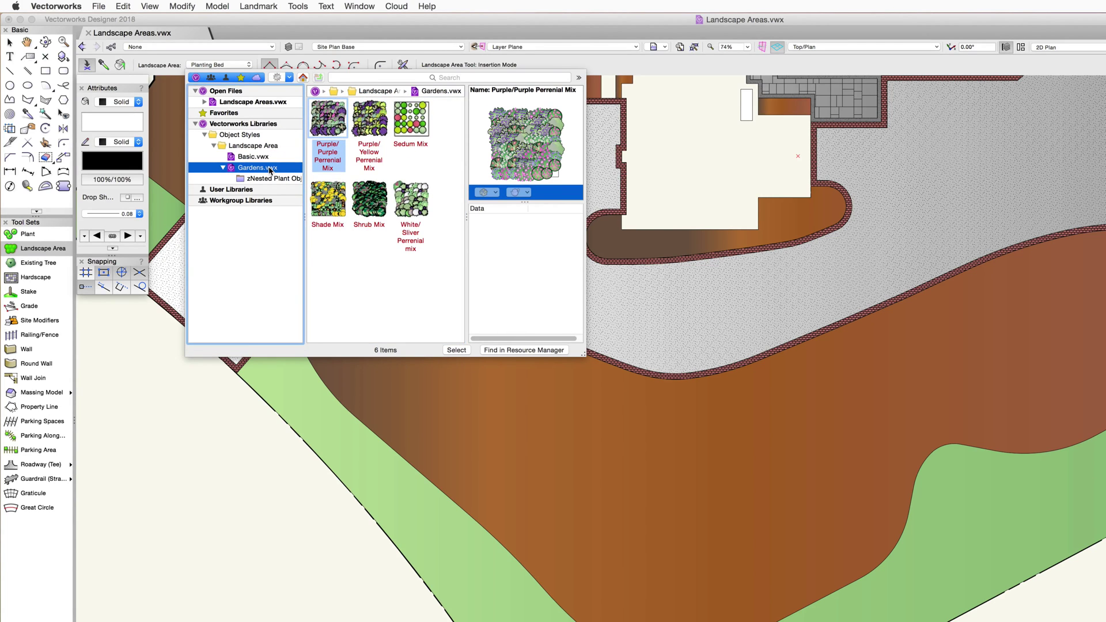
{"action": "left_click", "coordinate": [383, 129]}
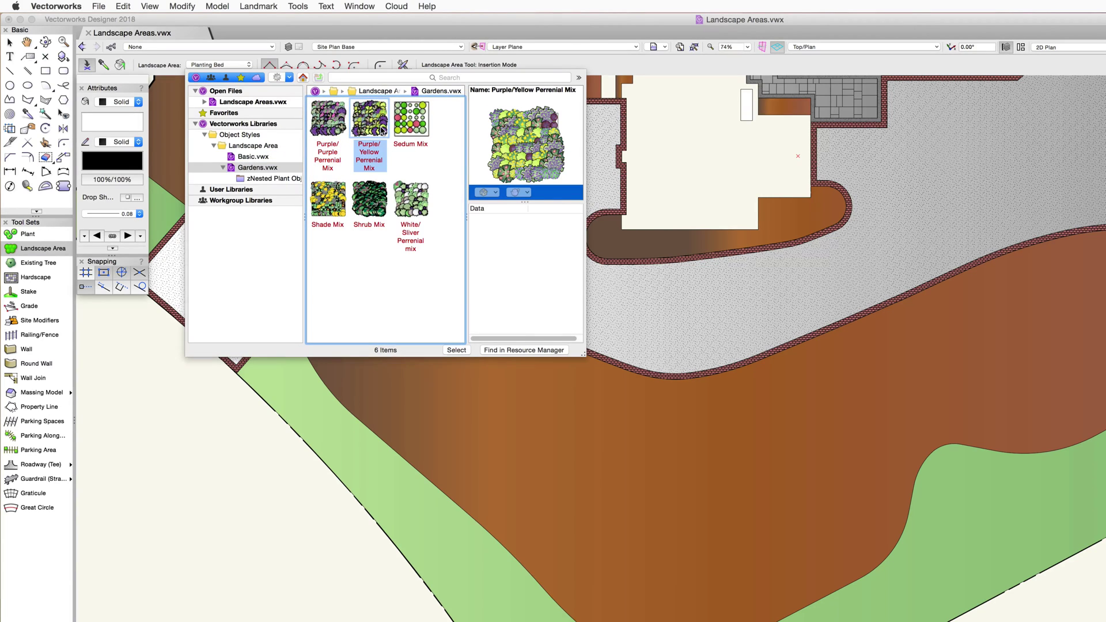
{"action": "left_click", "coordinate": [418, 131]}
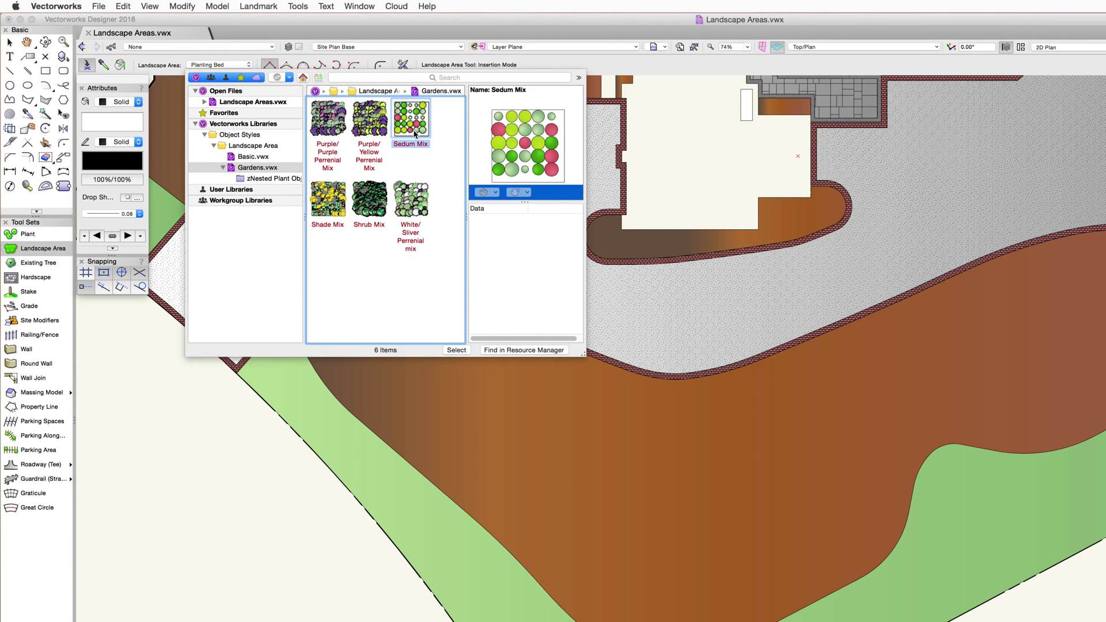
{"action": "left_click", "coordinate": [345, 198]}
{"action": "left_click", "coordinate": [369, 196]}
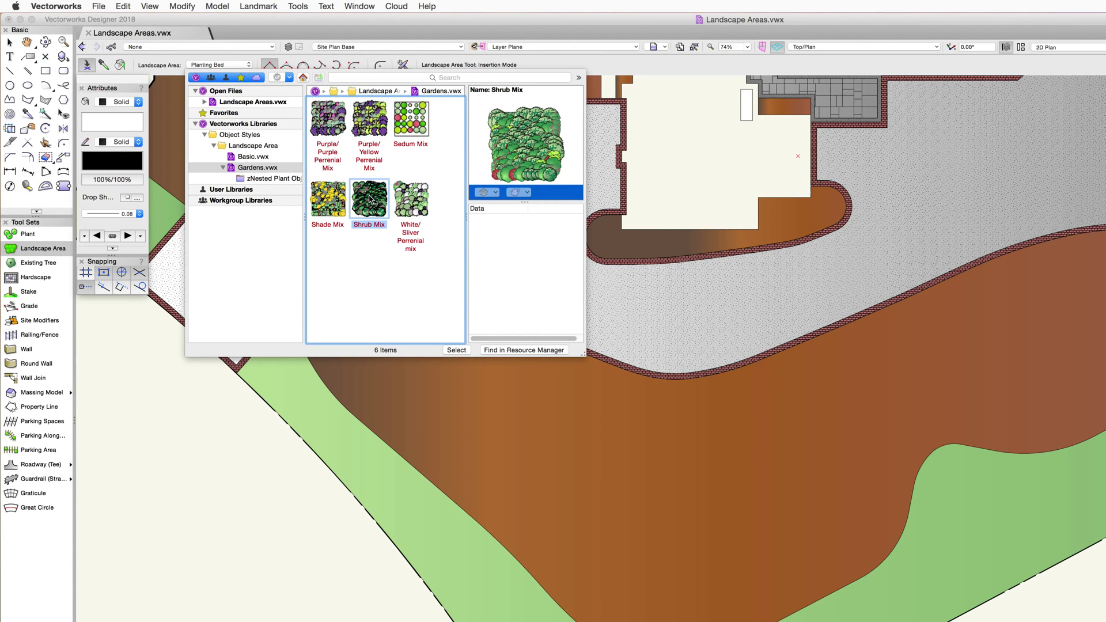
{"action": "left_click", "coordinate": [404, 199]}
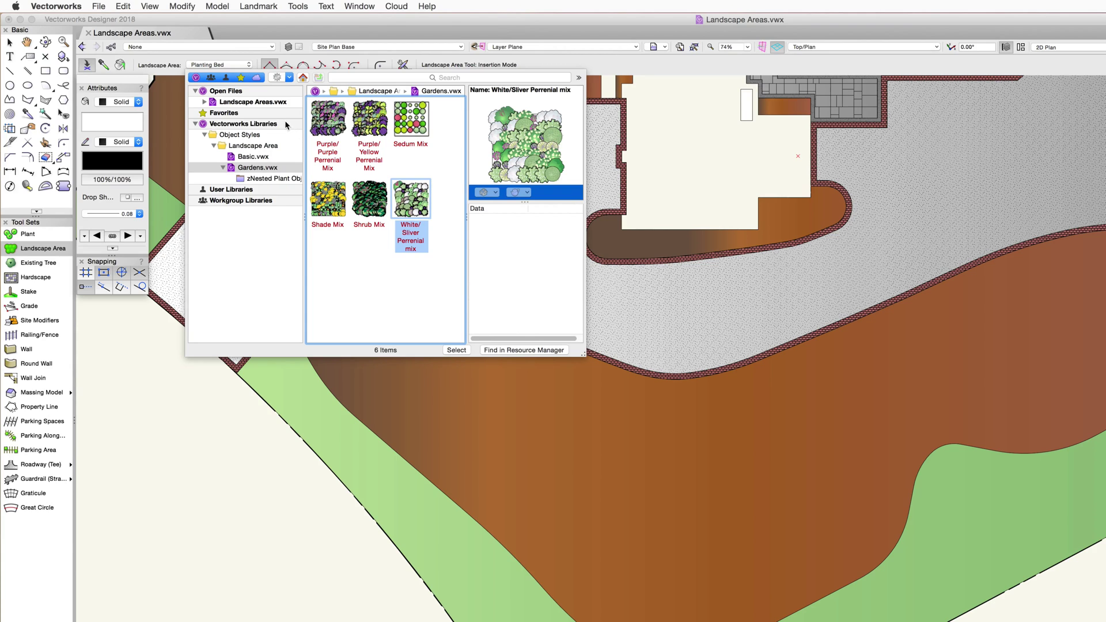
{"action": "left_click", "coordinate": [271, 102]}
{"action": "left_click", "coordinate": [365, 125]}
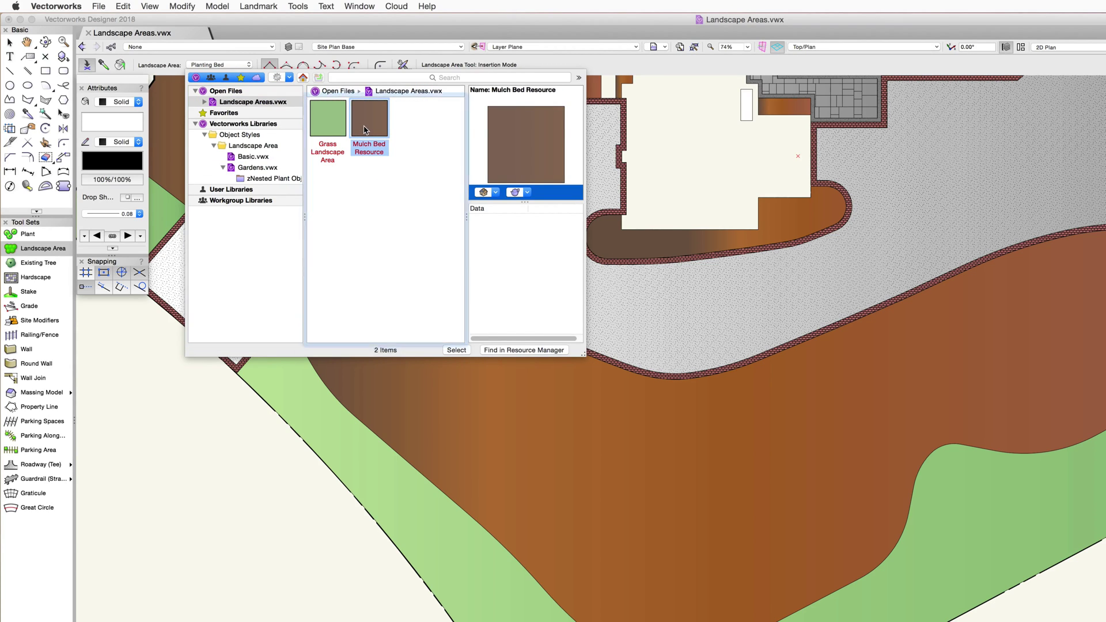
{"action": "left_click", "coordinate": [331, 123]}
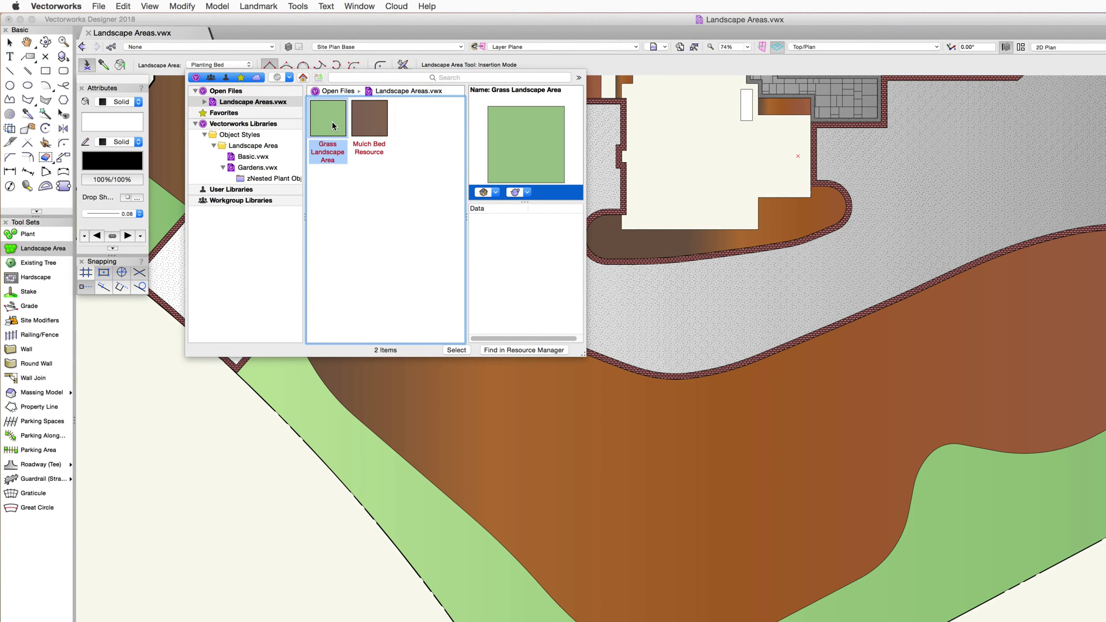
{"action": "left_click", "coordinate": [249, 66]}
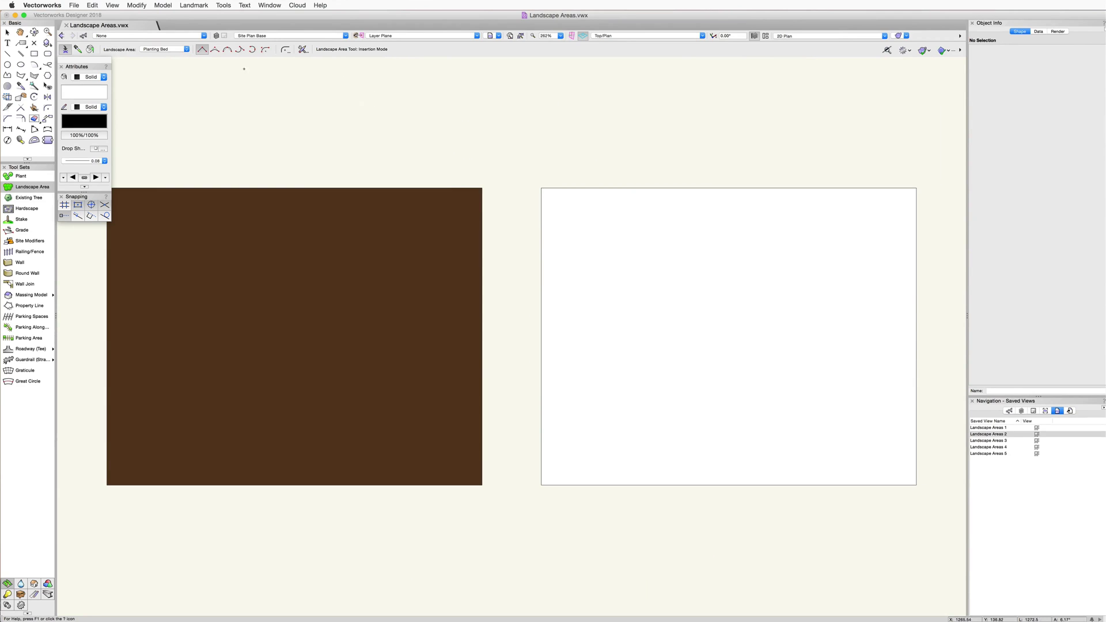
Step: Fill the white rectangle with a Planting Bed landscape area using Bucket Mode
{"action": "left_click", "coordinate": [78, 49]}
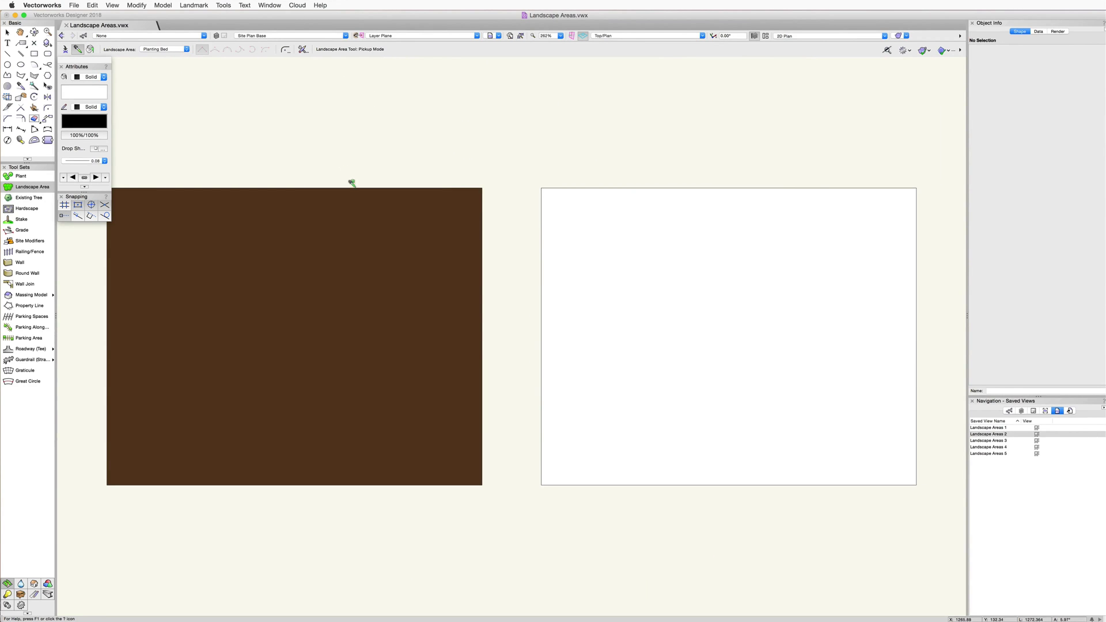
{"action": "left_click", "coordinate": [90, 49]}
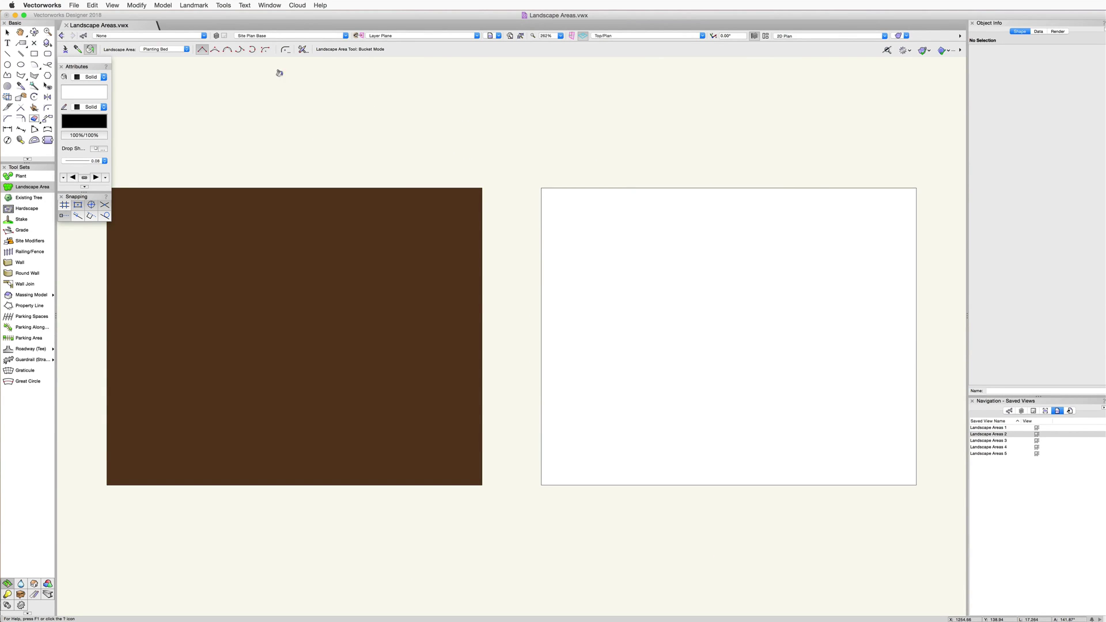
{"action": "left_click", "coordinate": [658, 216]}
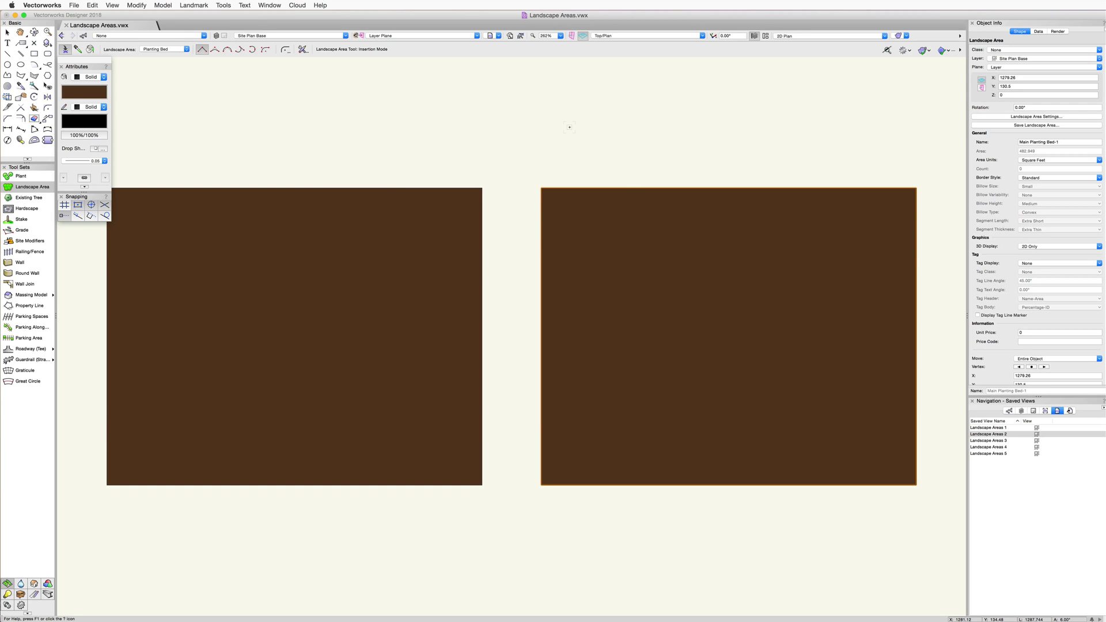
Step: Deselect the new area, reselect the Landscape Area tool, and go to the Landscape Areas 3 saved view
{"action": "left_click", "coordinate": [6, 32]}
{"action": "left_click", "coordinate": [320, 100]}
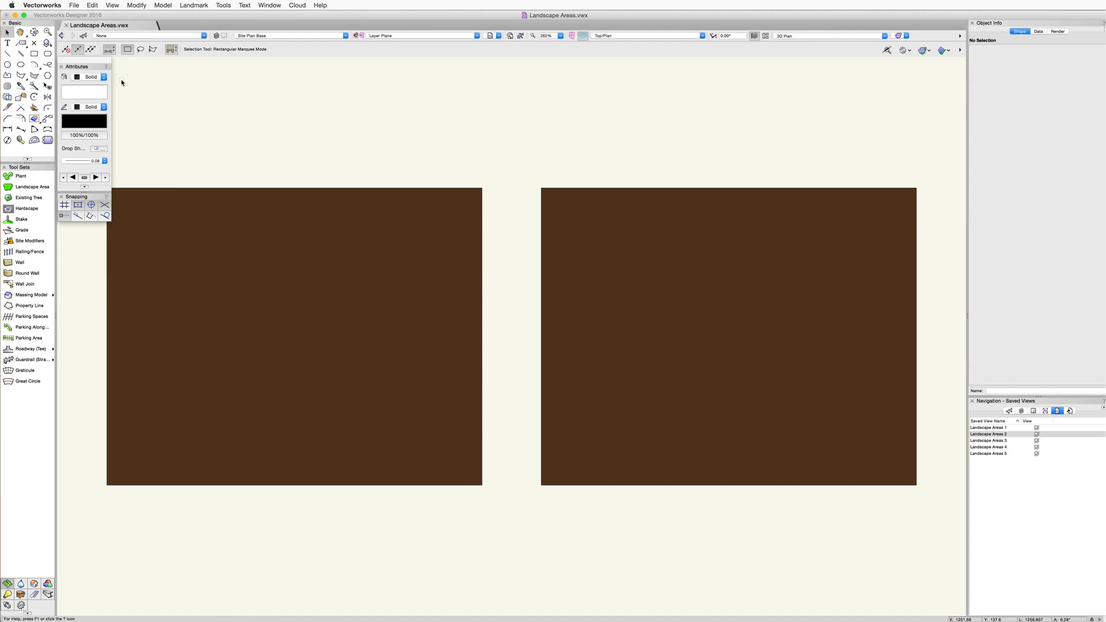
{"action": "left_click", "coordinate": [36, 190]}
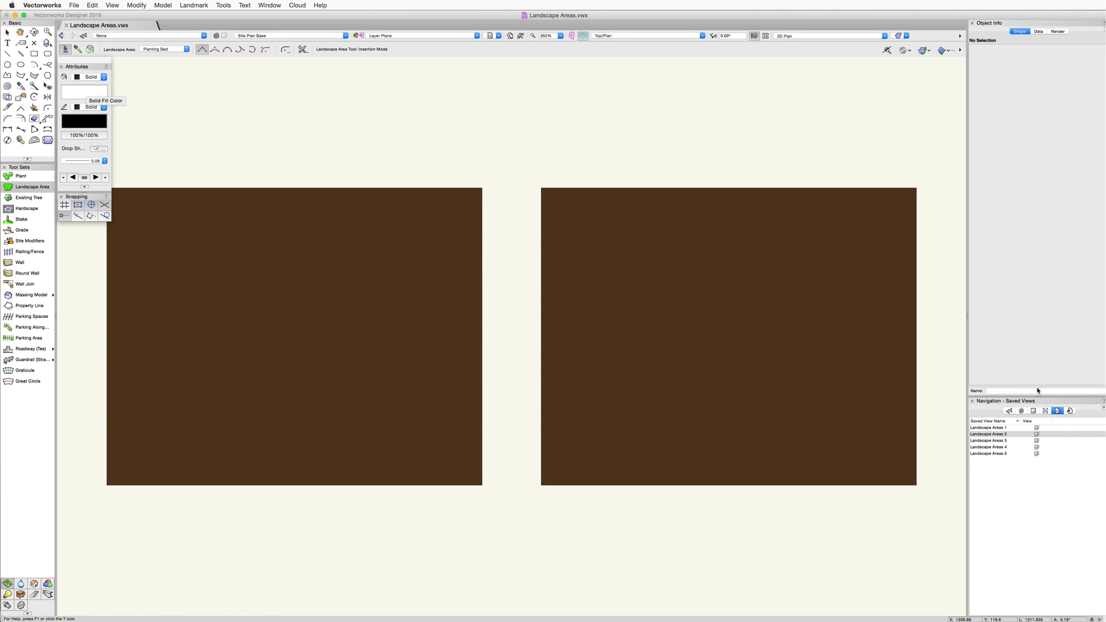
{"action": "double_click", "coordinate": [1005, 441]}
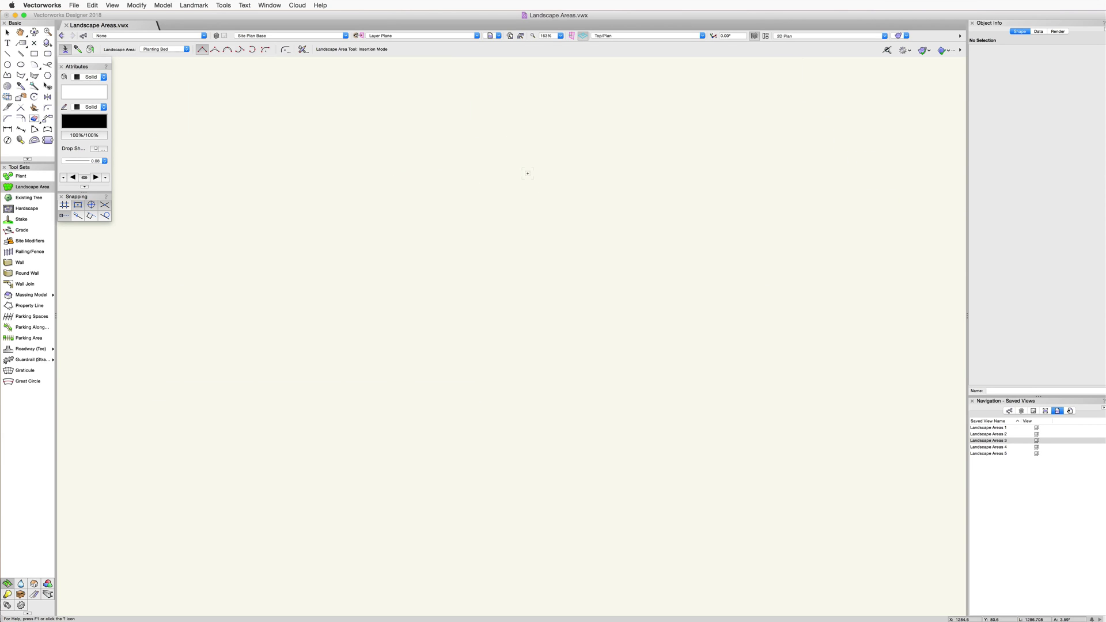
Step: Draw the outline's straight edges: the top, a short drop, a left jog, the left side and the bottom
{"action": "left_click", "coordinate": [576, 170]}
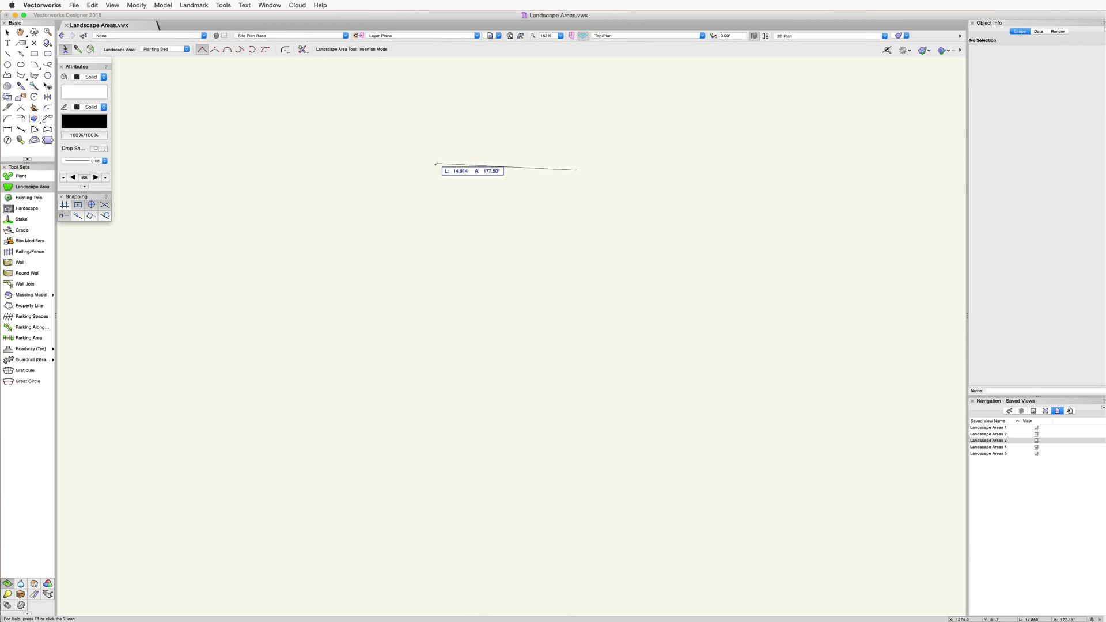
{"action": "left_click", "coordinate": [431, 169]}
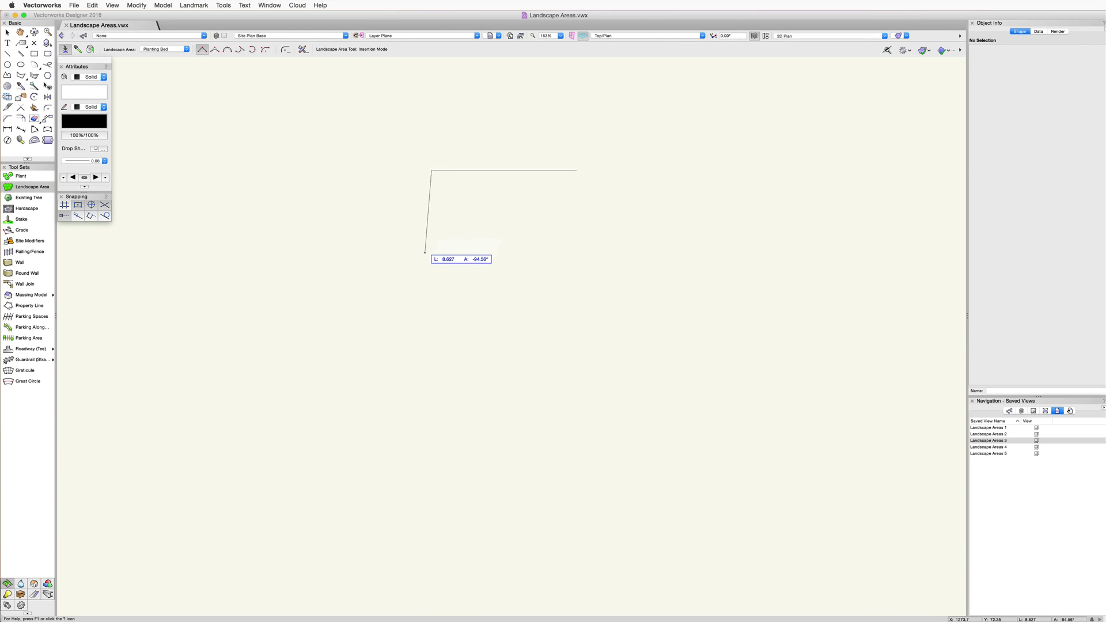
{"action": "left_click", "coordinate": [431, 257]}
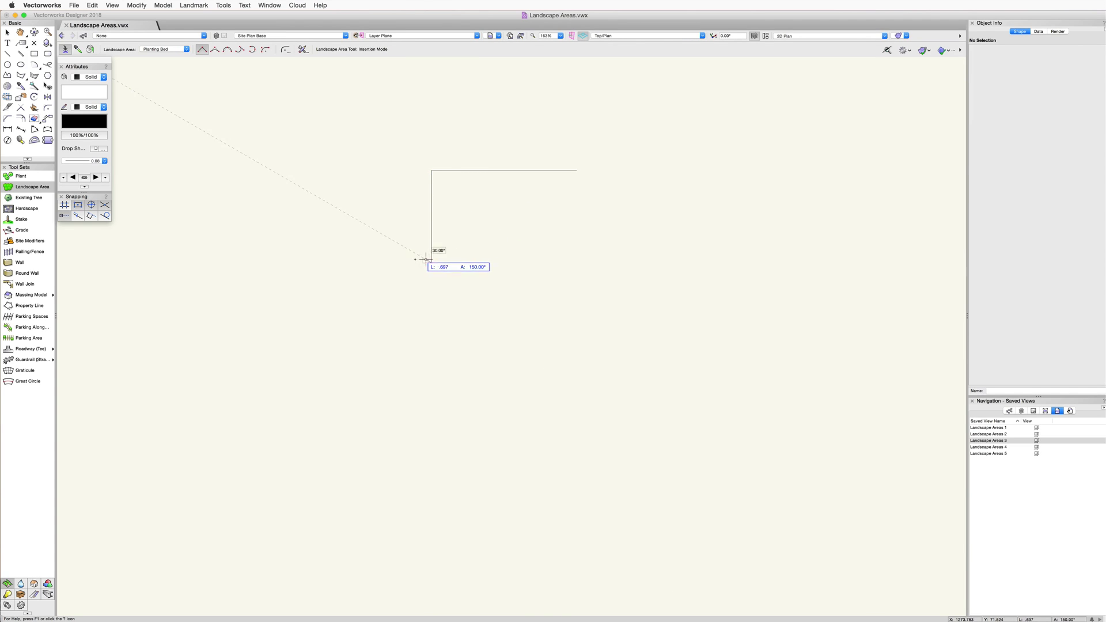
{"action": "left_click", "coordinate": [312, 263]}
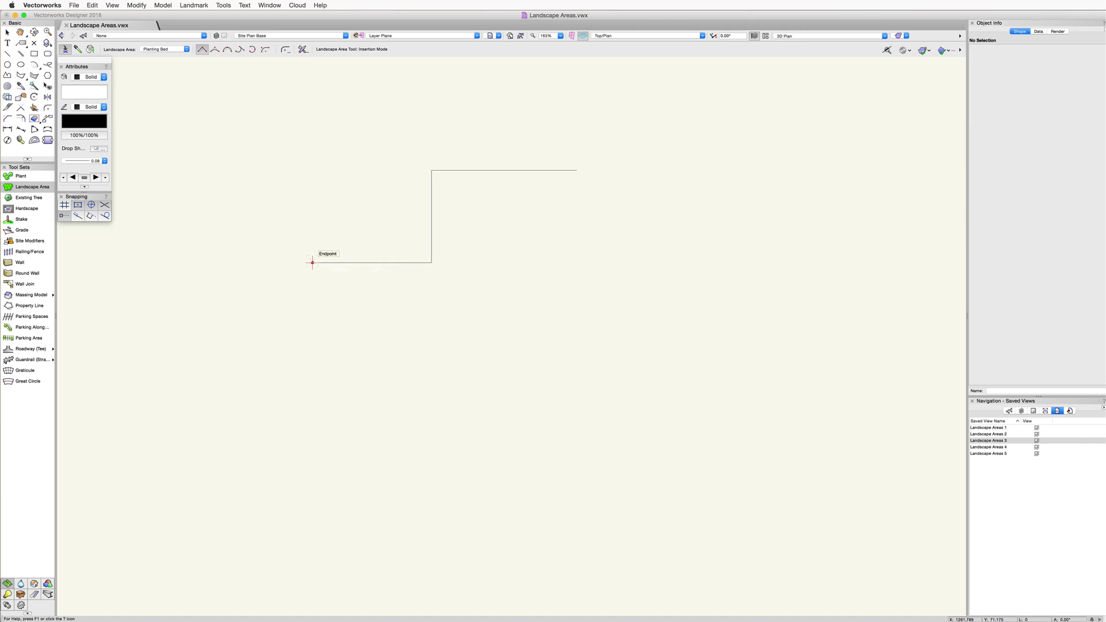
{"action": "left_click", "coordinate": [312, 388]}
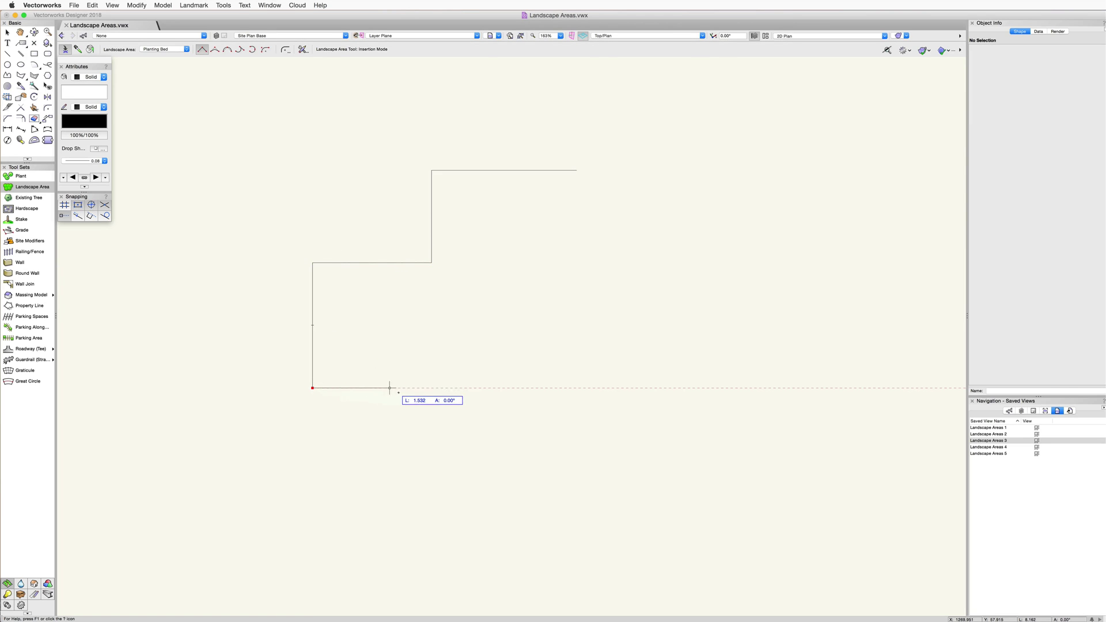
{"action": "left_click", "coordinate": [466, 388]}
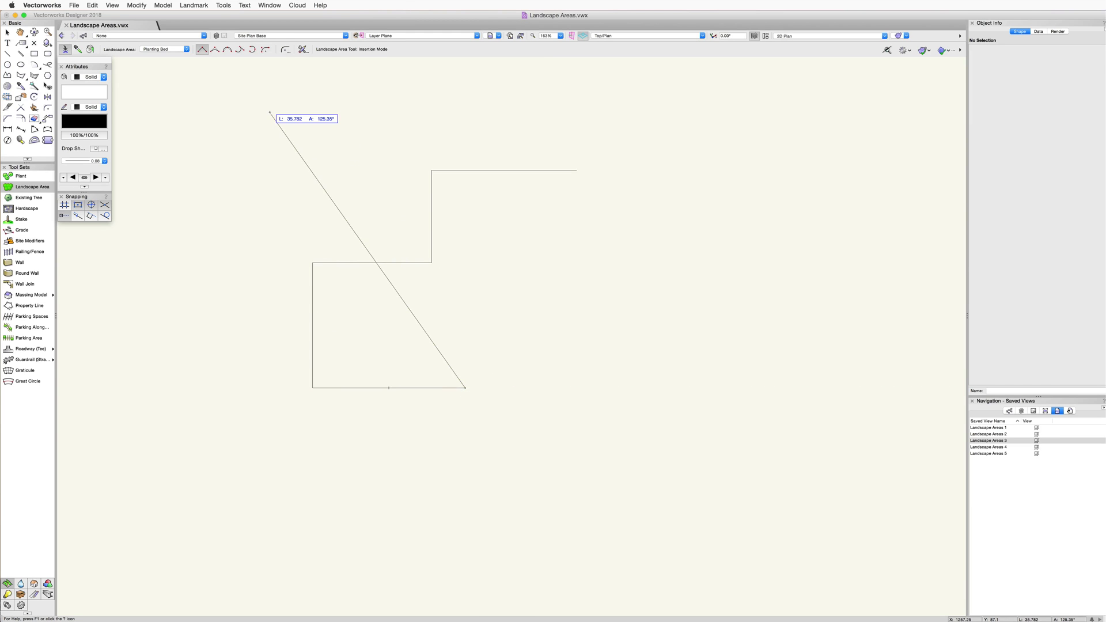
Step: Add an arc segment by cycling curve modes, then switch to Fillet mode so Fillet Settings appears with radius 0
{"action": "left_click", "coordinate": [215, 49]}
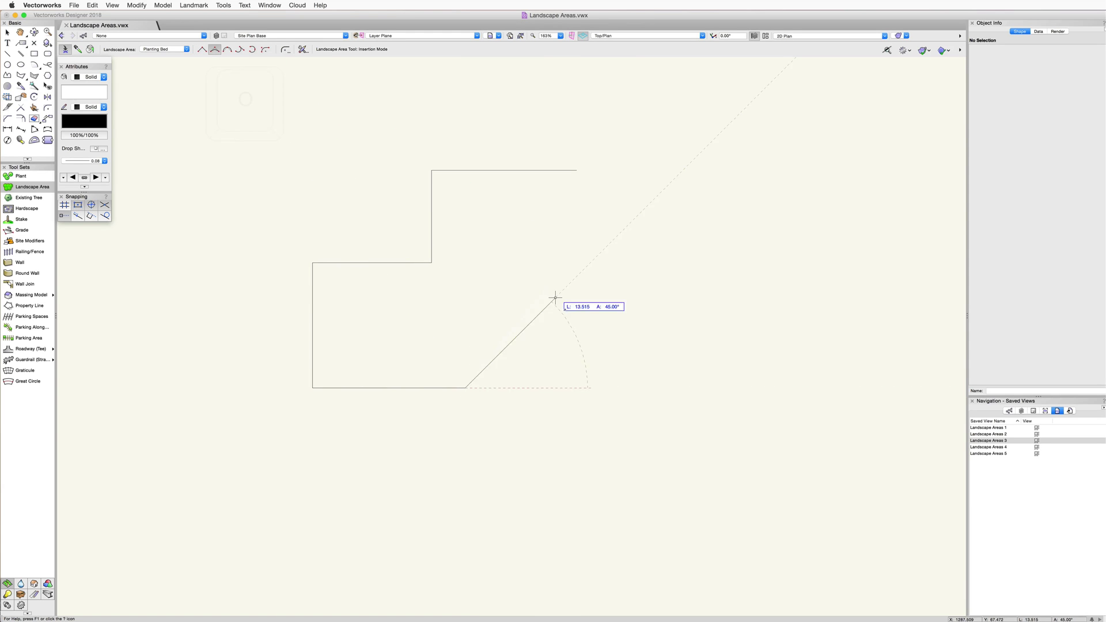
{"action": "key", "text": "o"}
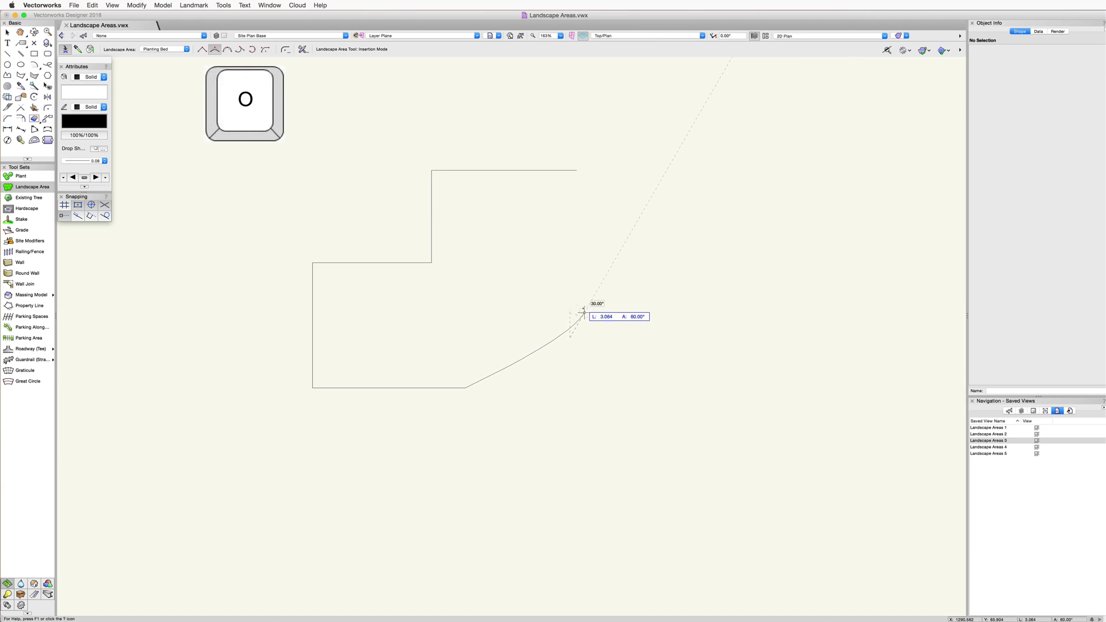
{"action": "key", "text": "o"}
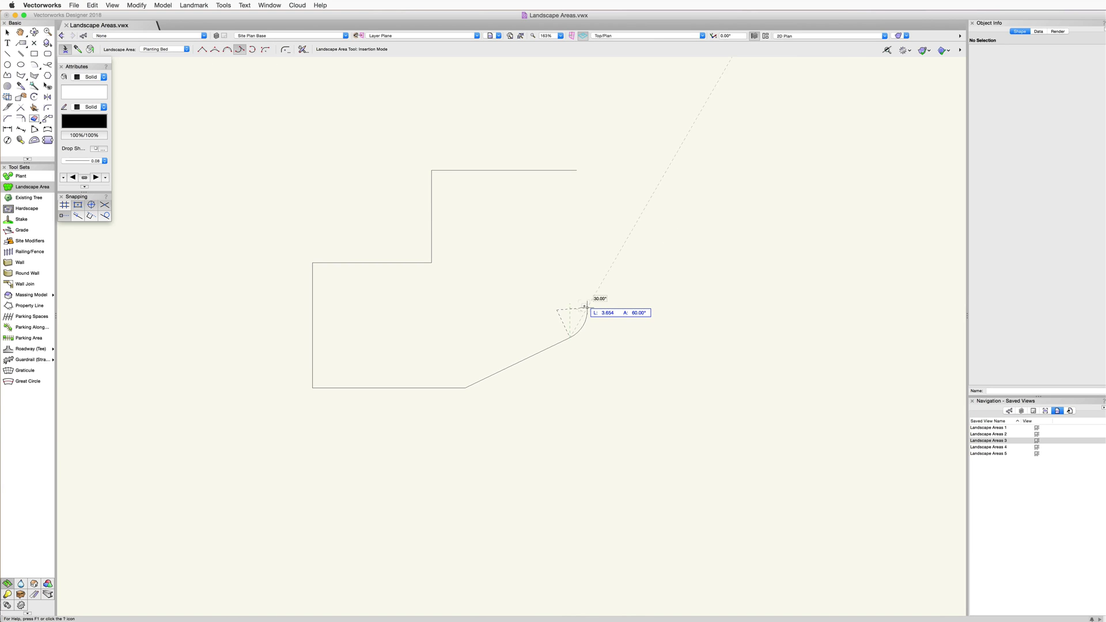
{"action": "key", "text": "o"}
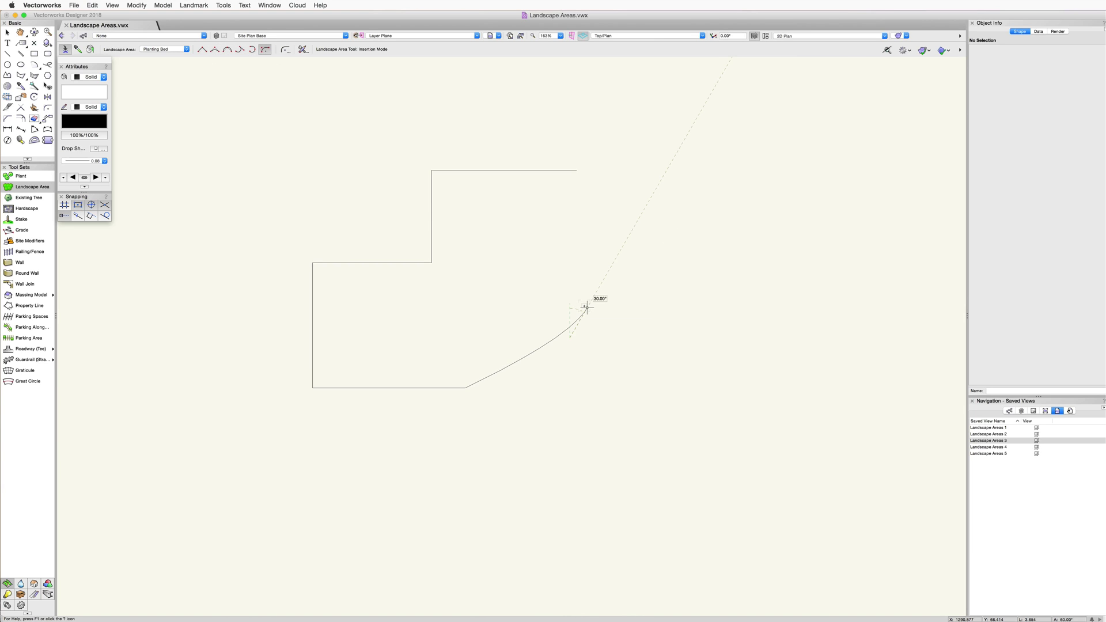
{"action": "key", "text": "o"}
{"action": "key", "text": "o"}
{"action": "key", "text": "o"}
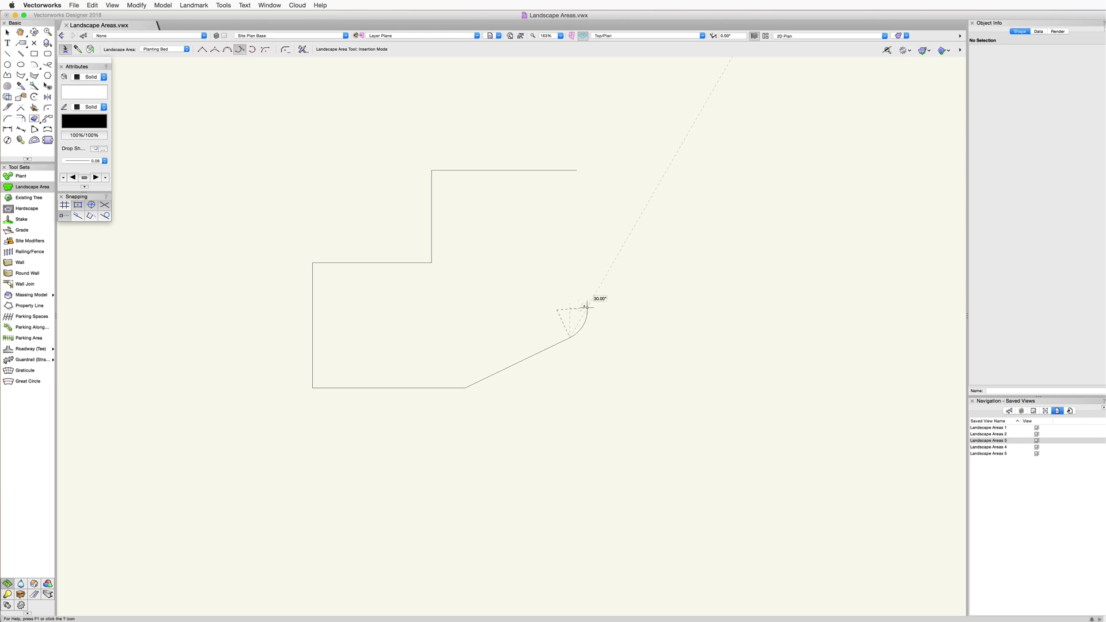
{"action": "key", "text": "o"}
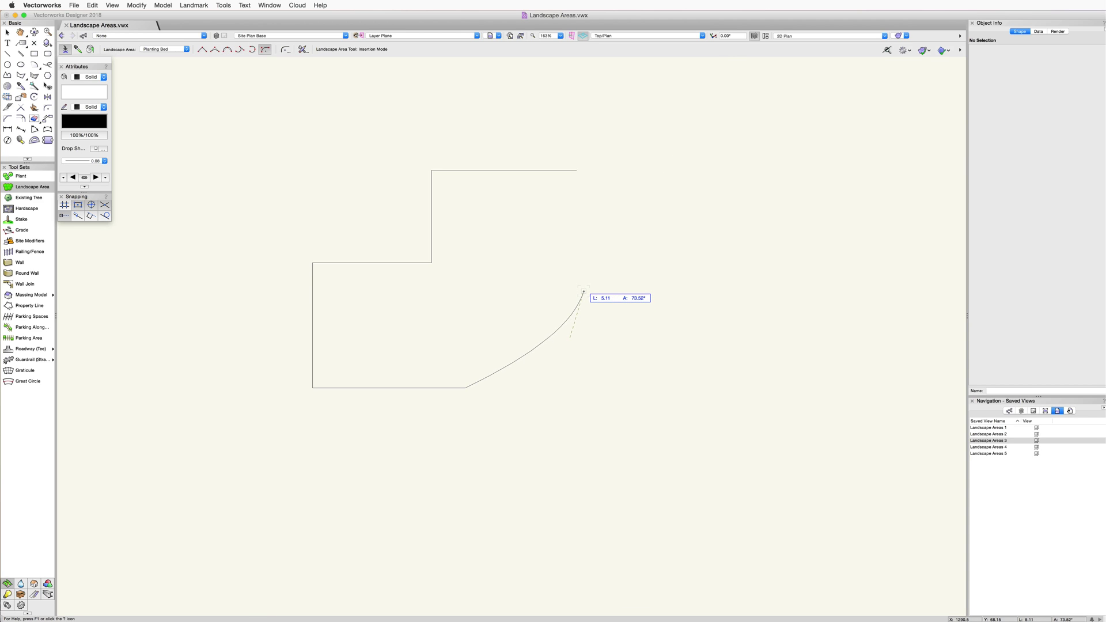
{"action": "key", "text": "p"}
{"action": "key", "text": "p"}
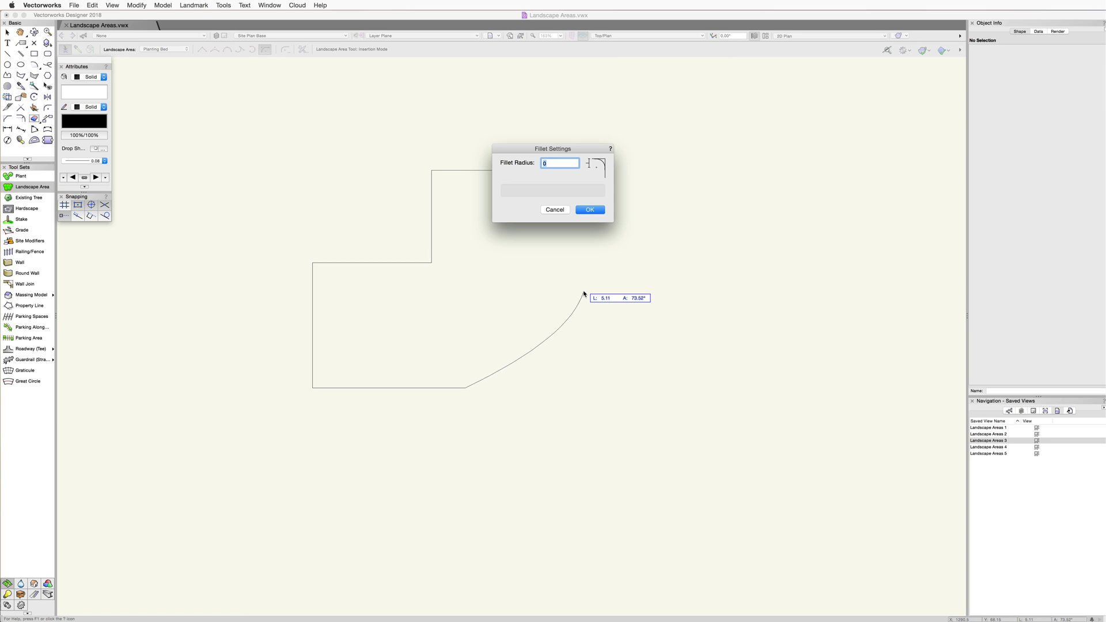
Step: Accept the 0 fillet radius and close the outline at its start point into the Main Planting Bed
{"action": "left_click", "coordinate": [589, 210]}
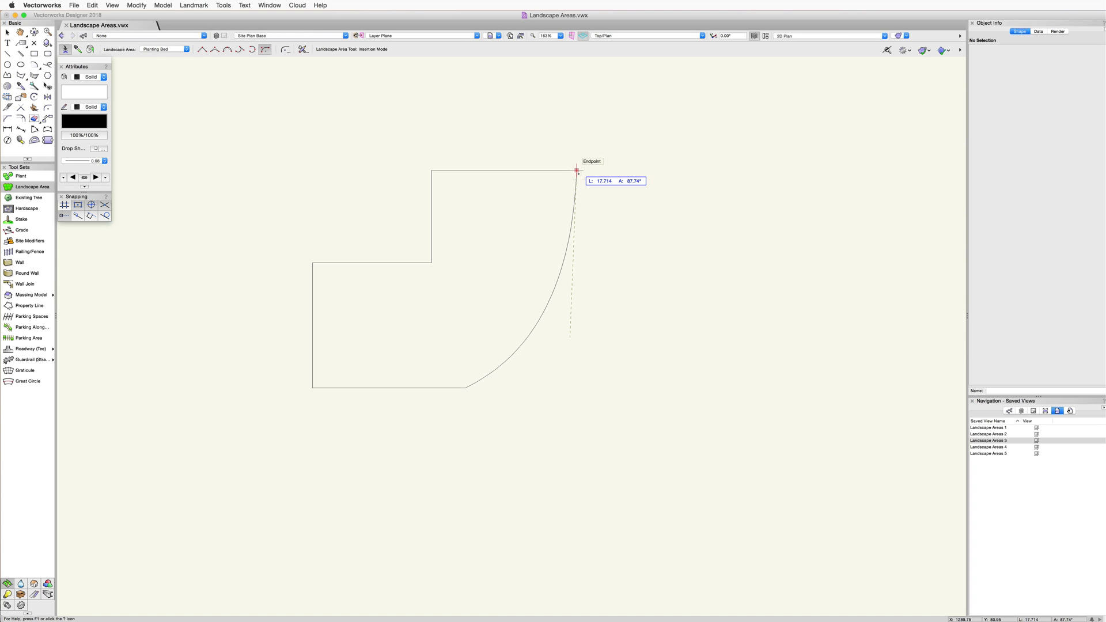
{"action": "left_click", "coordinate": [577, 170]}
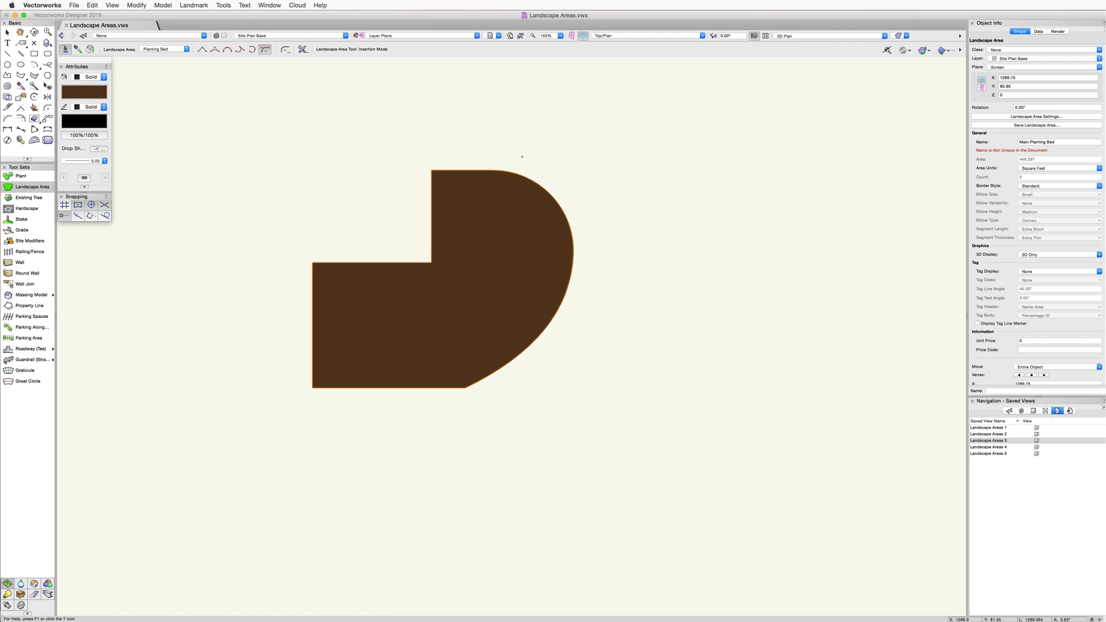
{"action": "left_click", "coordinate": [7, 32]}
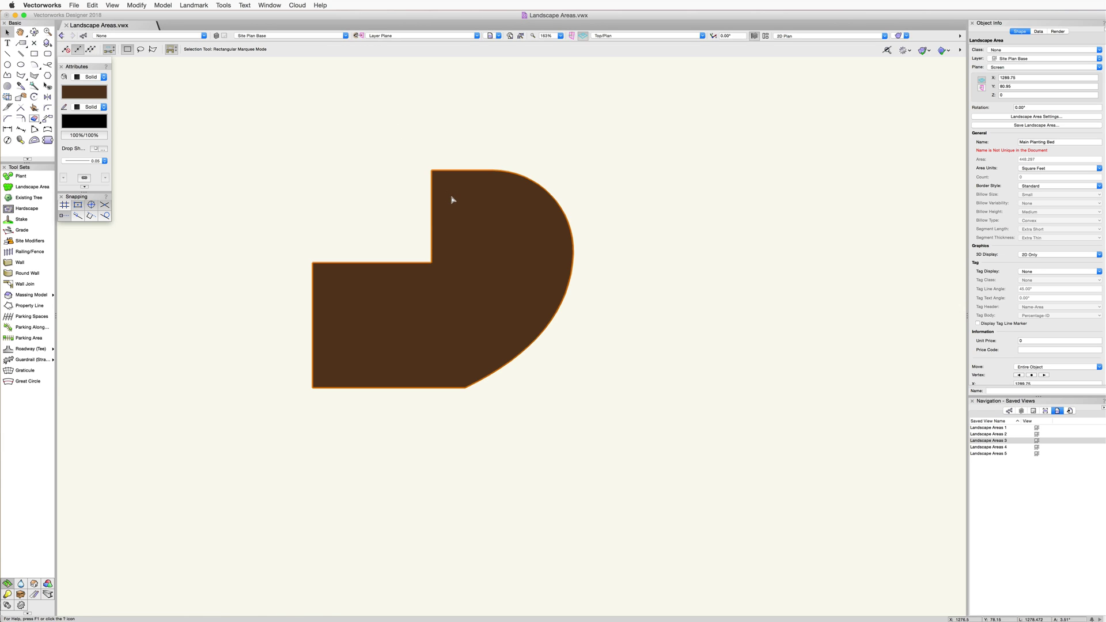
Step: Set the planting bed's fill colour to white in the Attributes palette
{"action": "left_click", "coordinate": [94, 94]}
{"action": "scroll", "coordinate": [108, 182], "scroll_direction": "up", "scroll_amount": 5}
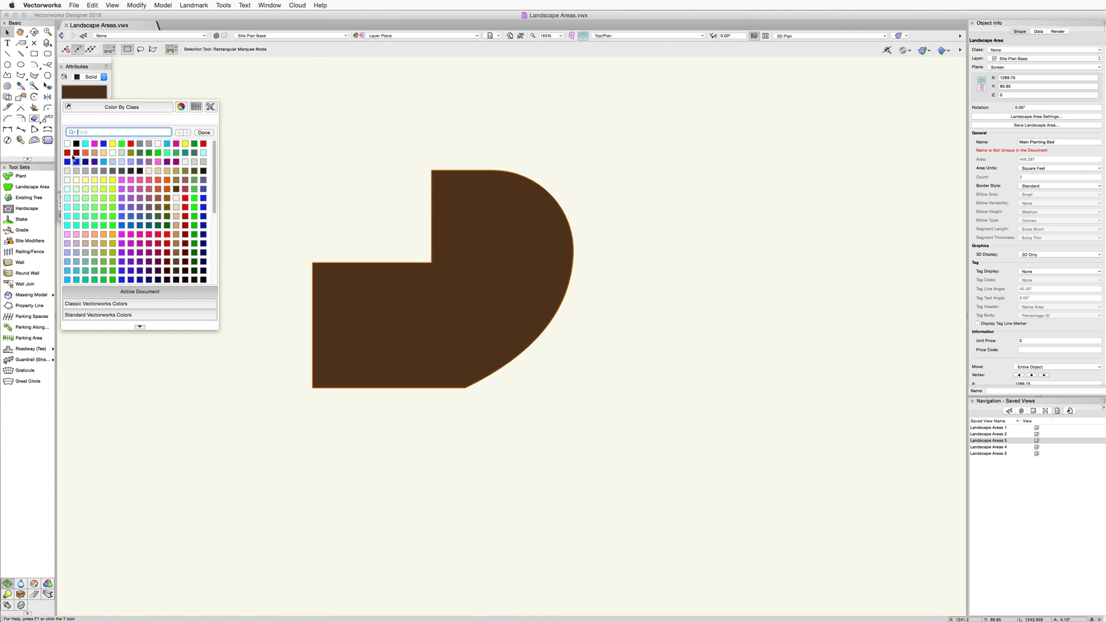
{"action": "left_click", "coordinate": [67, 146]}
{"action": "left_click", "coordinate": [310, 139]}
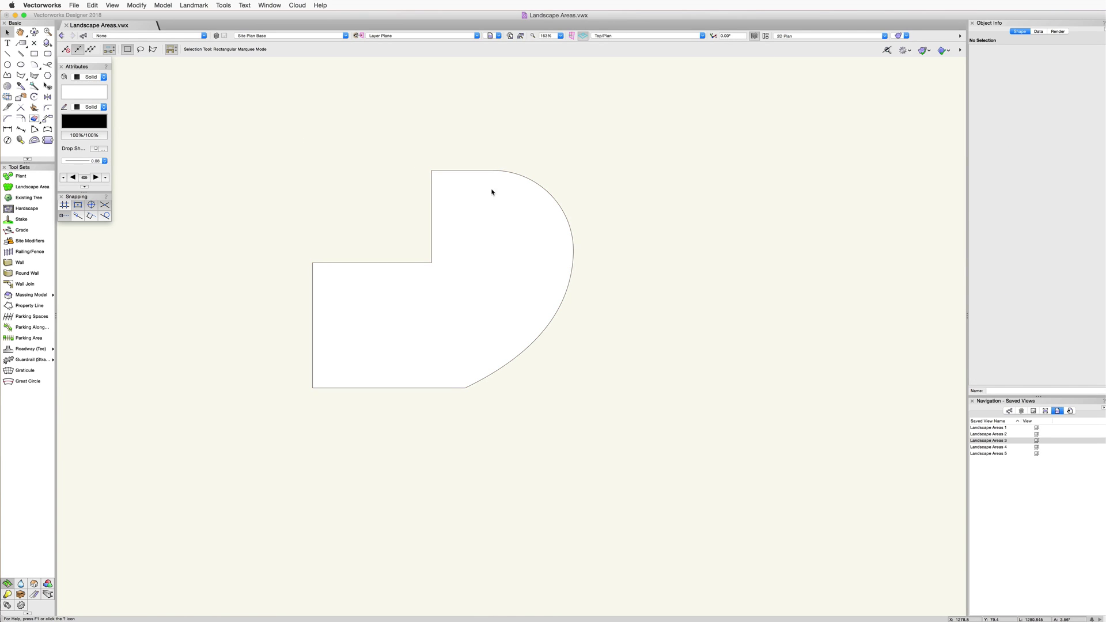
{"action": "left_click", "coordinate": [491, 190]}
Step: Use Reshape's Hide/Show Edges to hide and restore the curved right, upper-left and upper vertical edges
{"action": "left_click", "coordinate": [21, 97]}
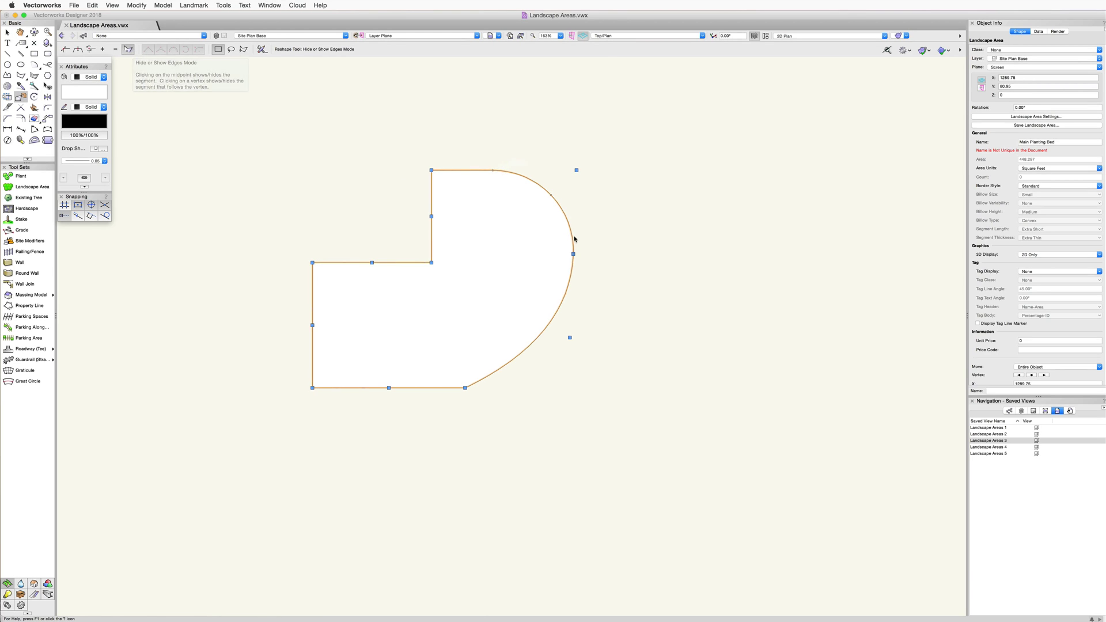
{"action": "left_click", "coordinate": [573, 253]}
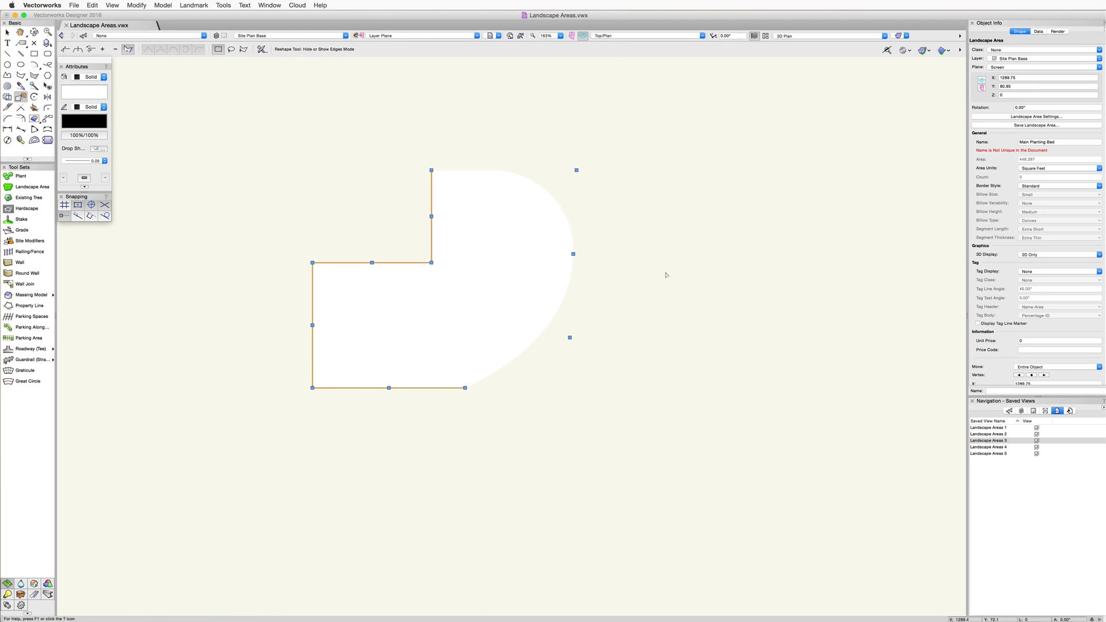
{"action": "left_click", "coordinate": [573, 253]}
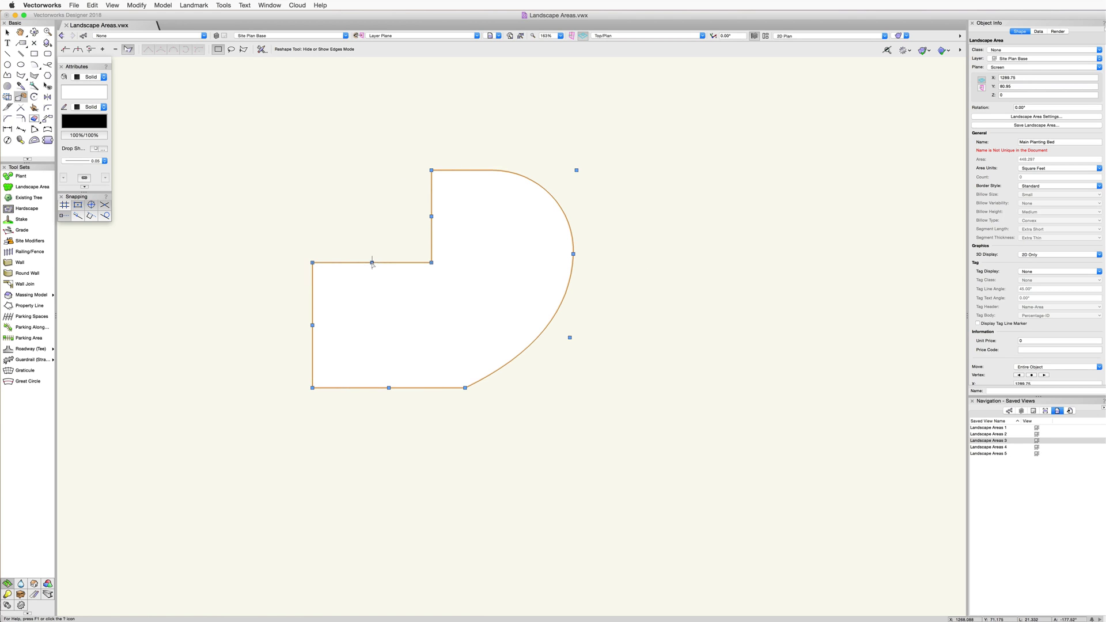
{"action": "left_click", "coordinate": [372, 263]}
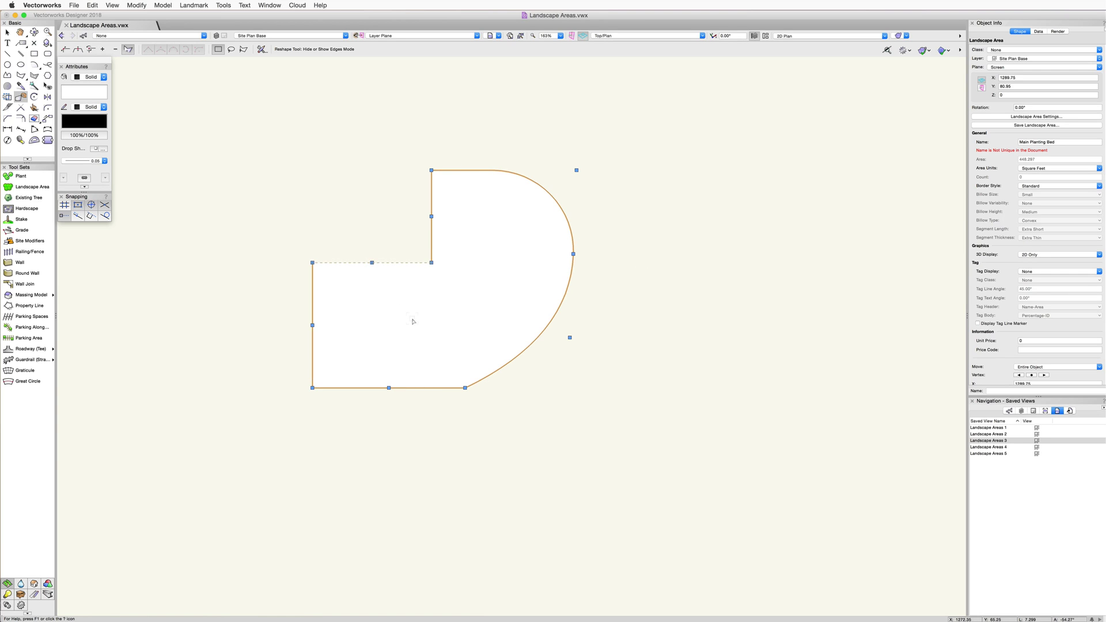
{"action": "left_click", "coordinate": [372, 263]}
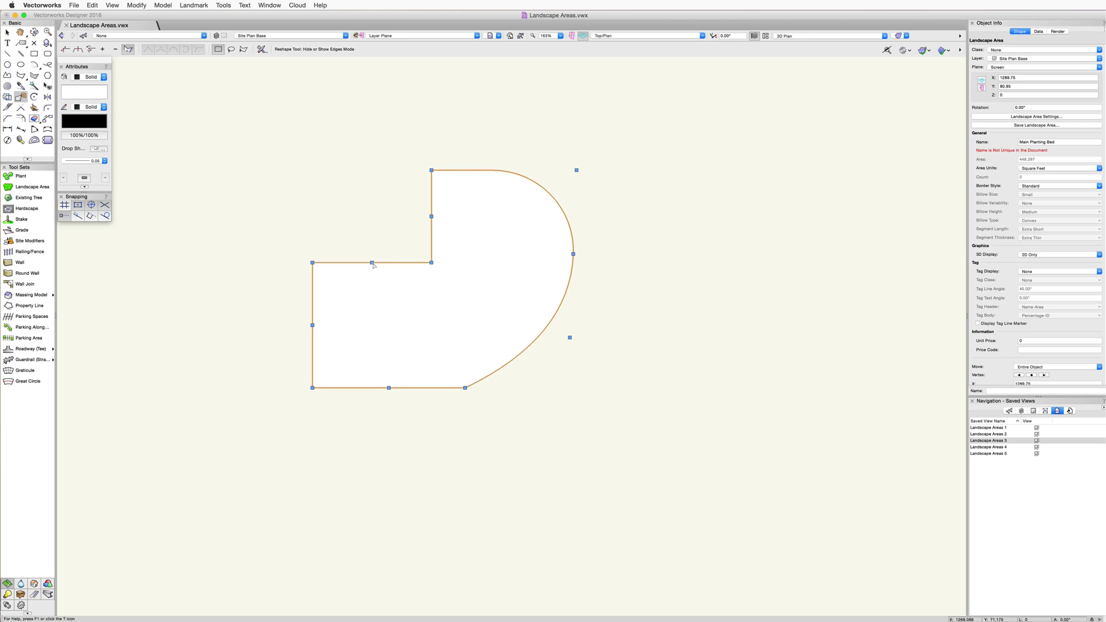
{"action": "left_click", "coordinate": [431, 216]}
{"action": "left_click", "coordinate": [431, 217]}
{"action": "left_click", "coordinate": [48, 184]}
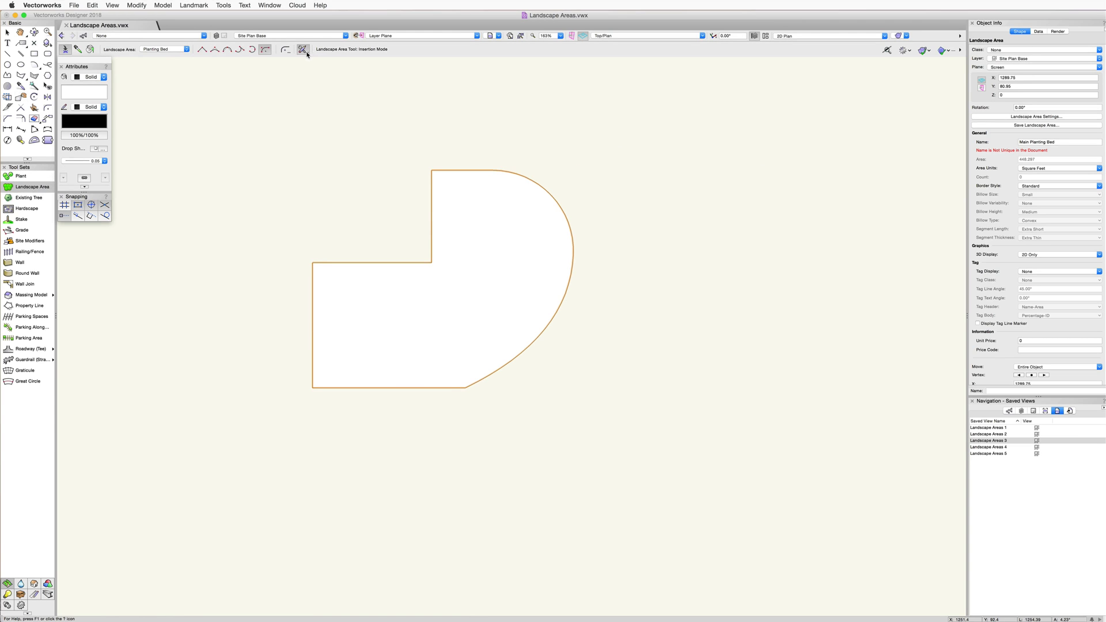
{"action": "left_click", "coordinate": [304, 50]}
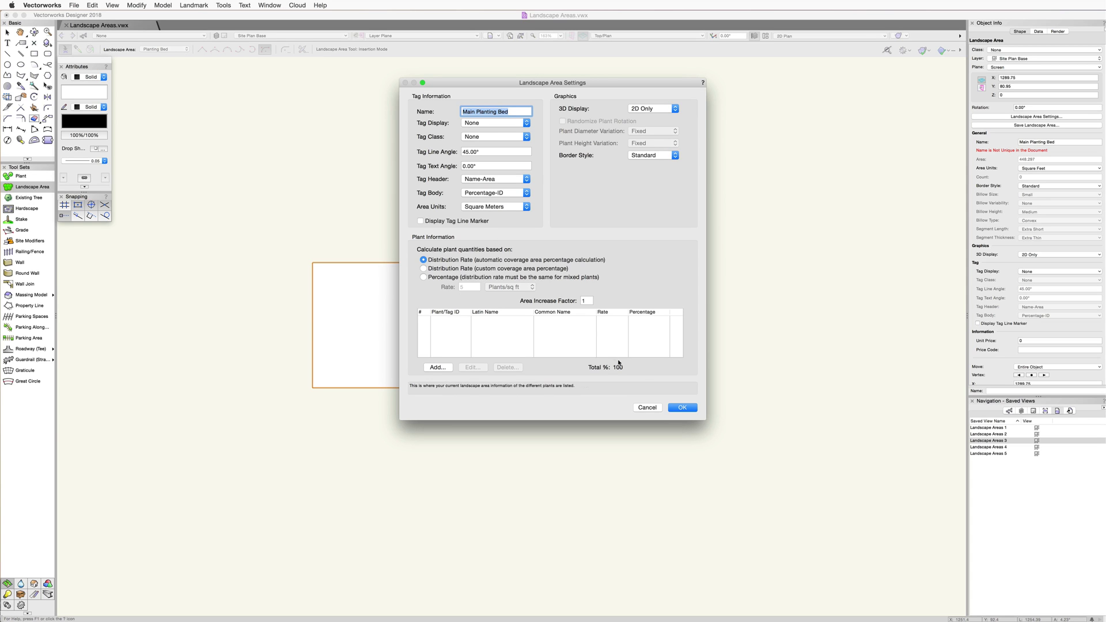
{"action": "left_click", "coordinate": [653, 409]}
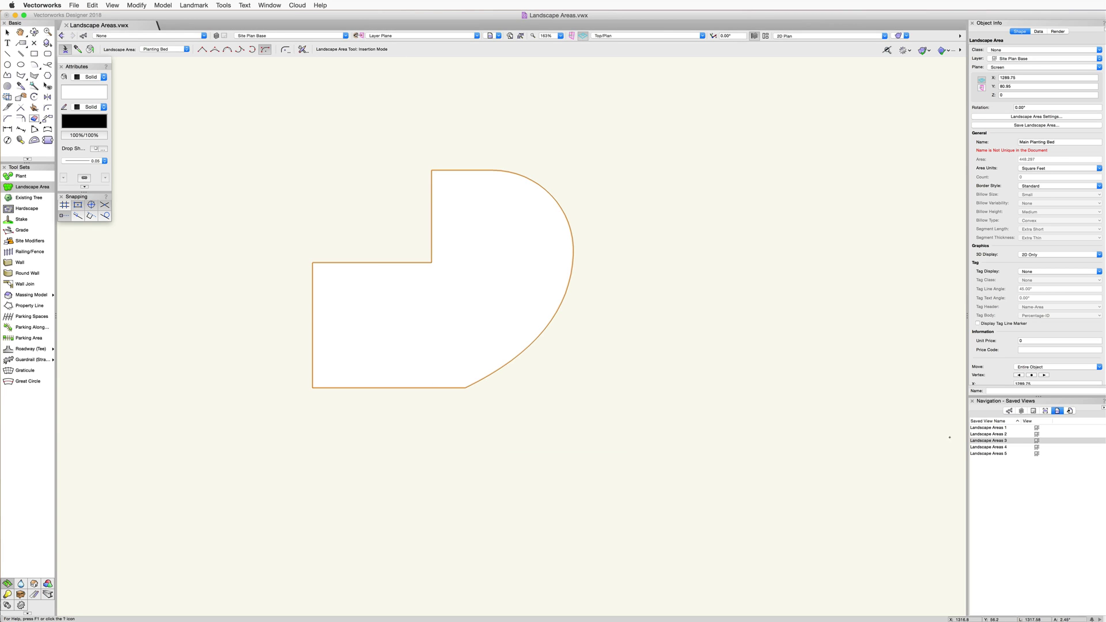
{"action": "left_click", "coordinate": [1003, 448]}
Step: Go to the Landscape Areas 4 saved view and clear the selection
{"action": "double_click", "coordinate": [1003, 448]}
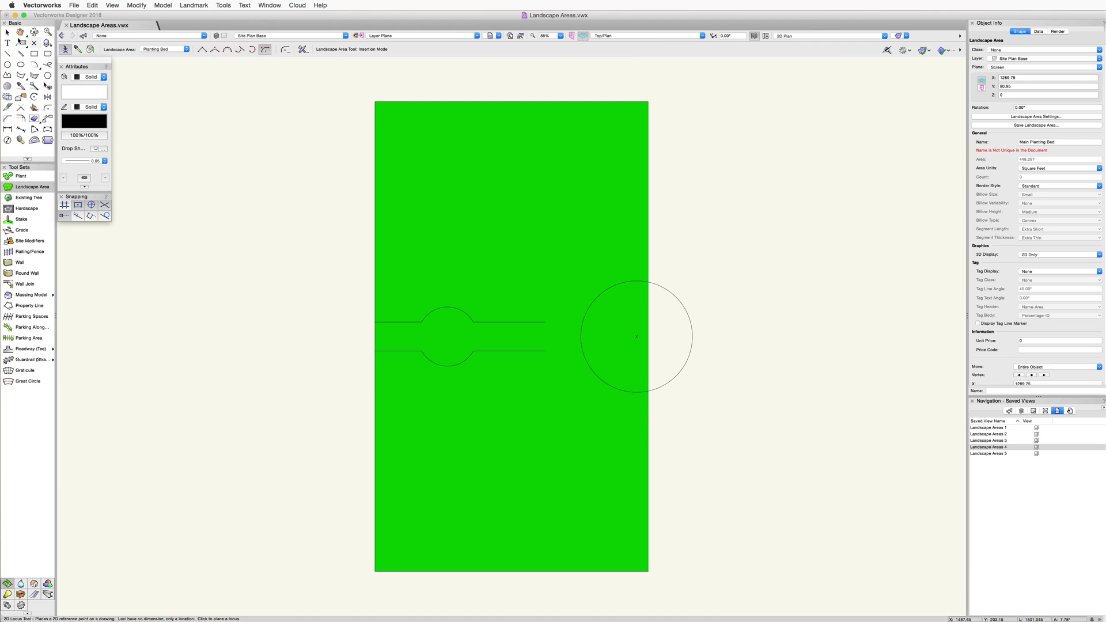
{"action": "left_click", "coordinate": [7, 32]}
{"action": "left_click", "coordinate": [270, 126]}
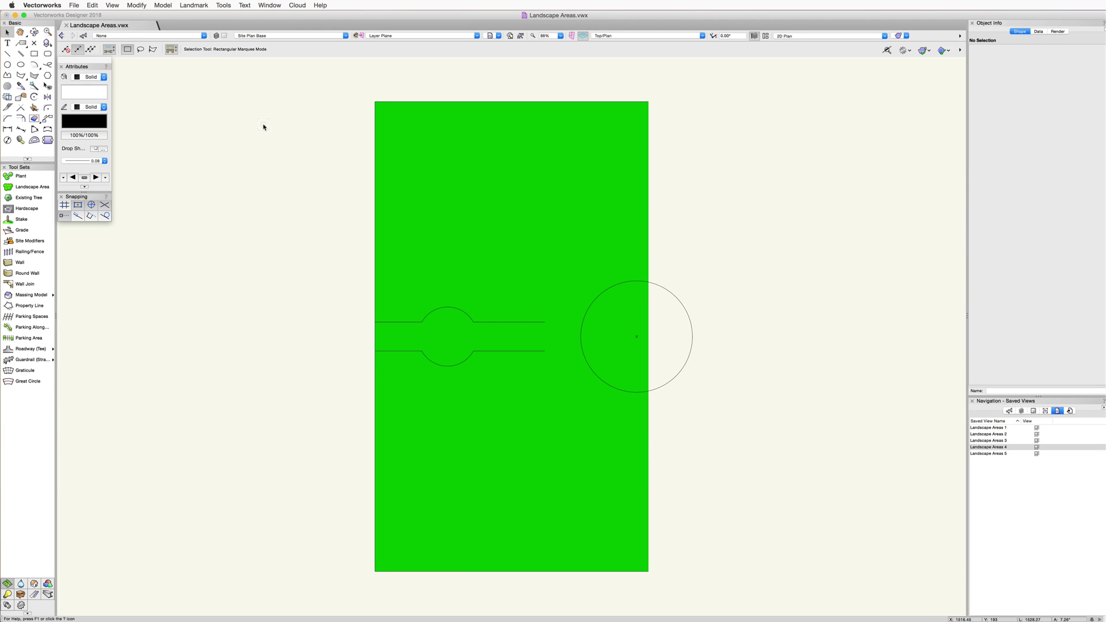
Step: Draw a strip rectangle across the green area and a circle matching the outlined right circle
{"action": "left_click", "coordinate": [35, 54]}
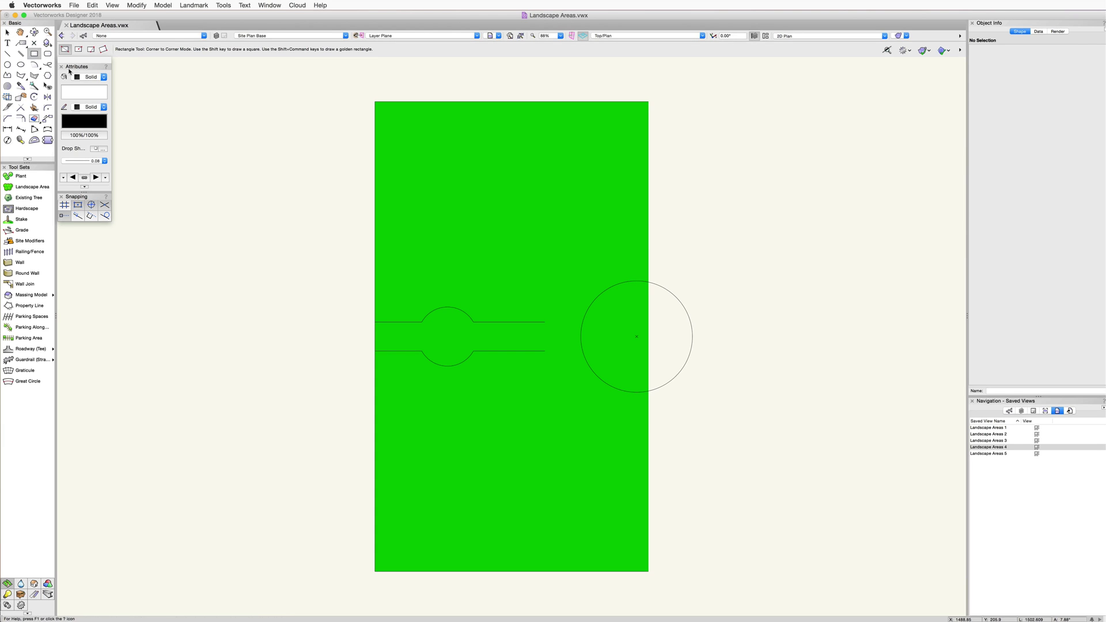
{"action": "left_click", "coordinate": [376, 323]}
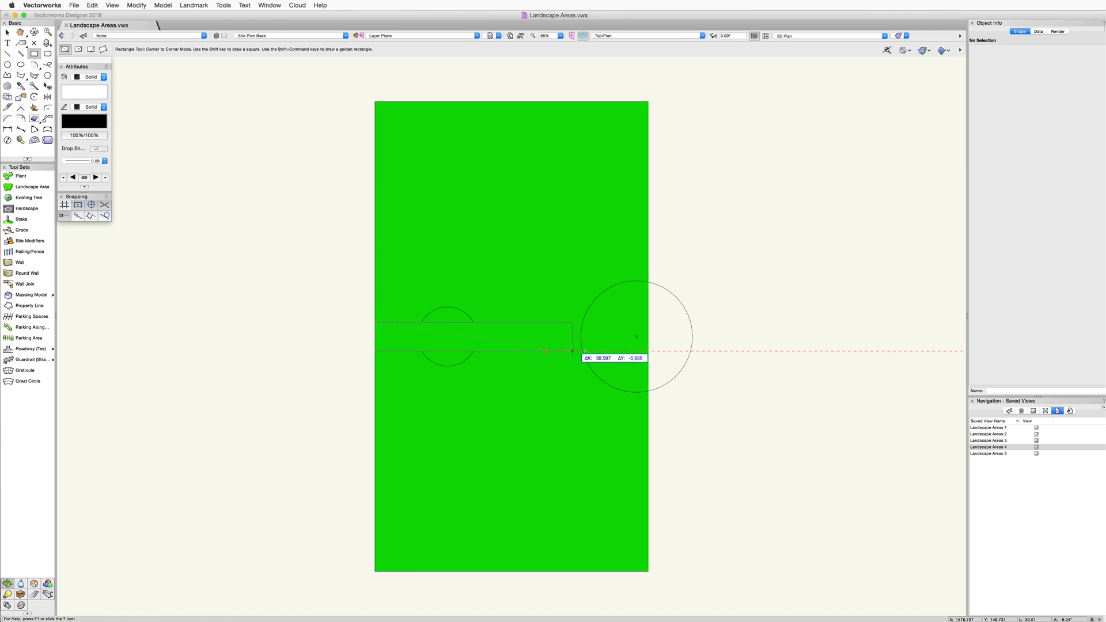
{"action": "left_click", "coordinate": [648, 351]}
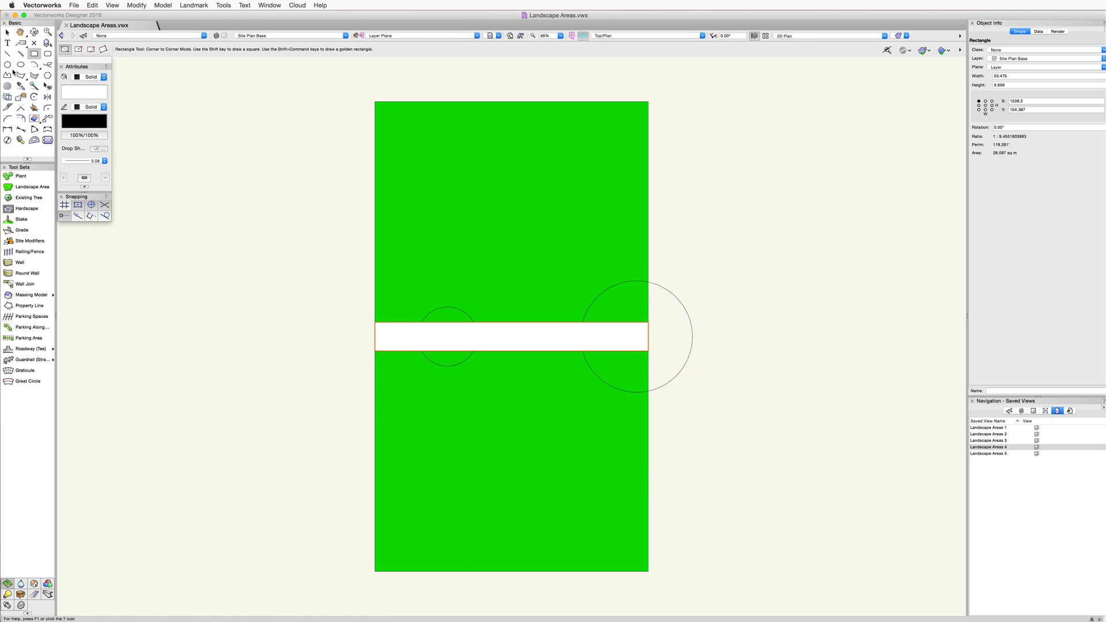
{"action": "left_click", "coordinate": [8, 65]}
{"action": "left_click", "coordinate": [637, 336]}
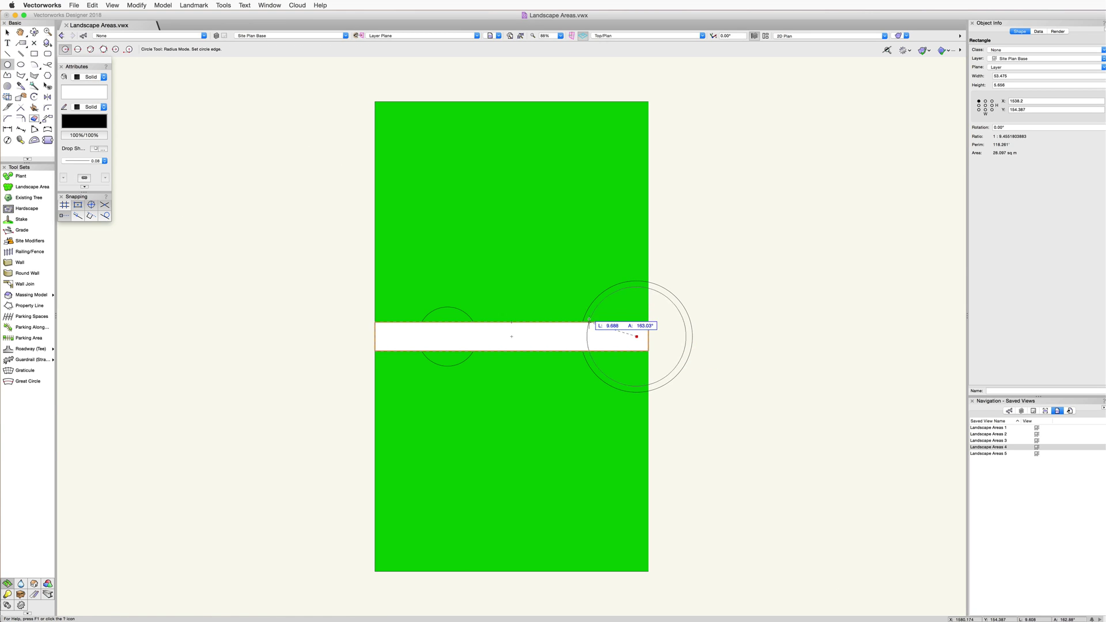
{"action": "left_click", "coordinate": [584, 317]}
Step: Select both shapes and merge them with Add Surface into one keyhole polyline
{"action": "key", "text": "x"}
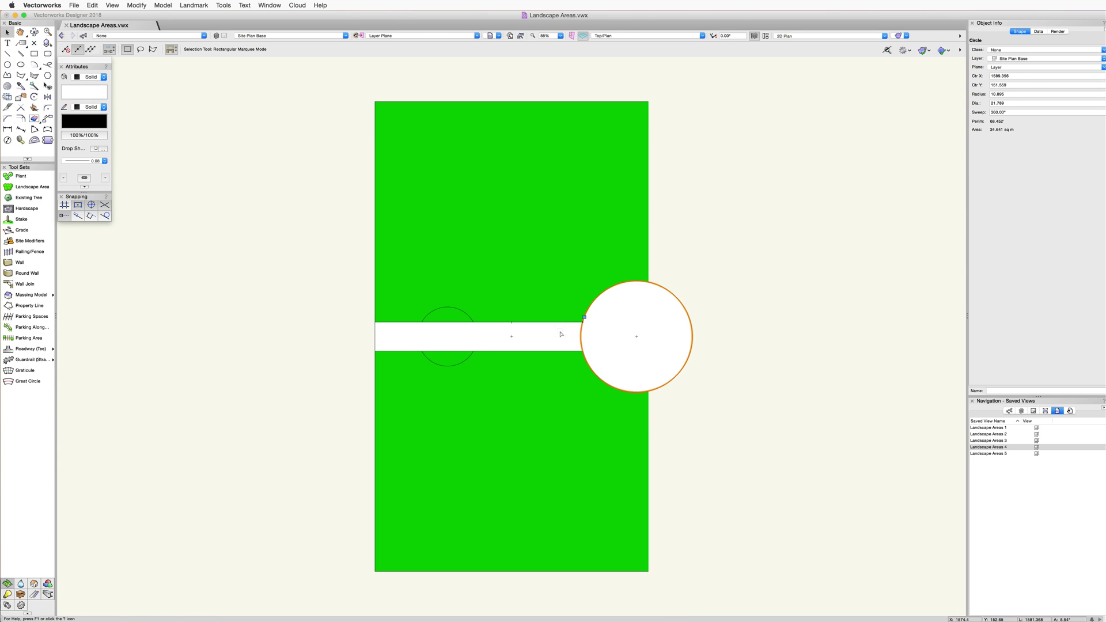
{"action": "left_click", "coordinate": [561, 334], "text": "shift"}
{"action": "left_click", "coordinate": [137, 5]}
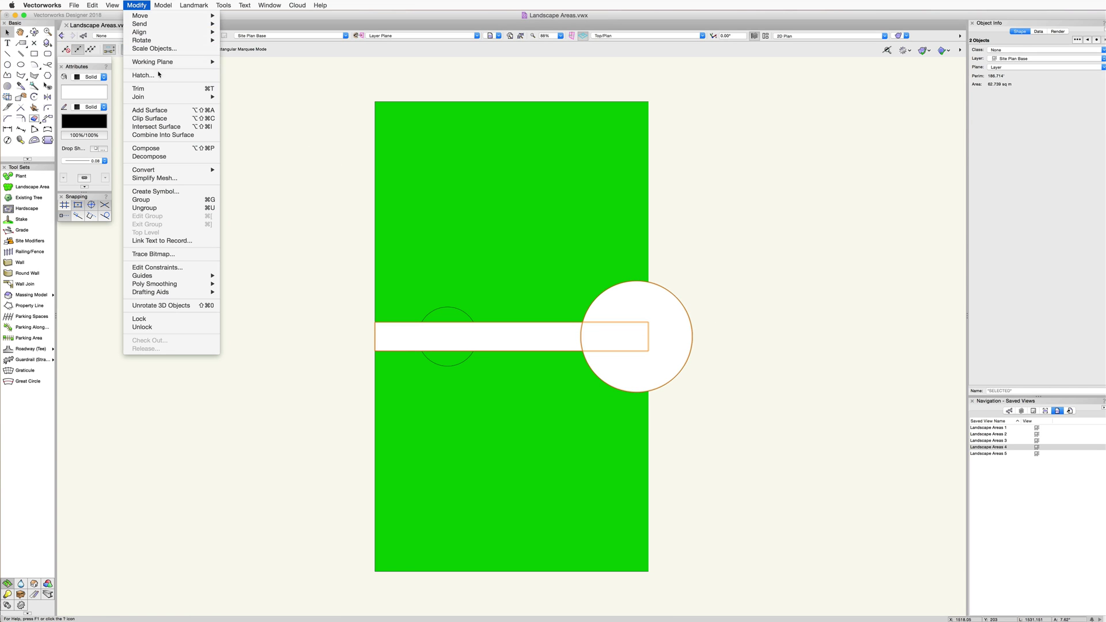
{"action": "left_click", "coordinate": [168, 110]}
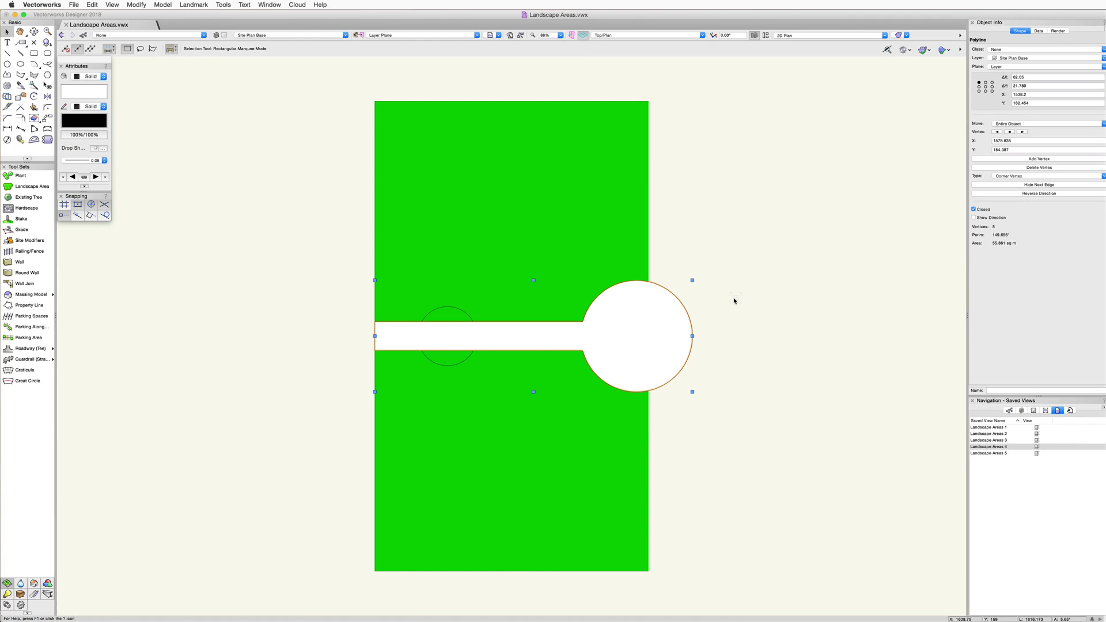
Step: Convert the keyhole polyline to a Landscape Area with Create Objects from Shapes, deleting the source shape
{"action": "right_click", "coordinate": [630, 319]}
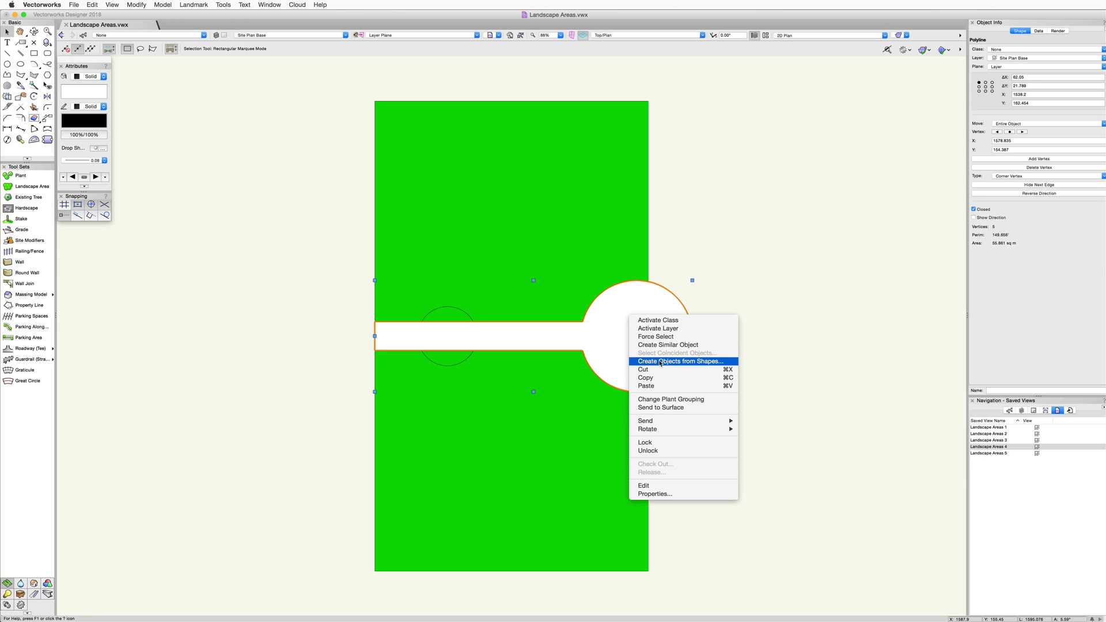
{"action": "left_click", "coordinate": [660, 362]}
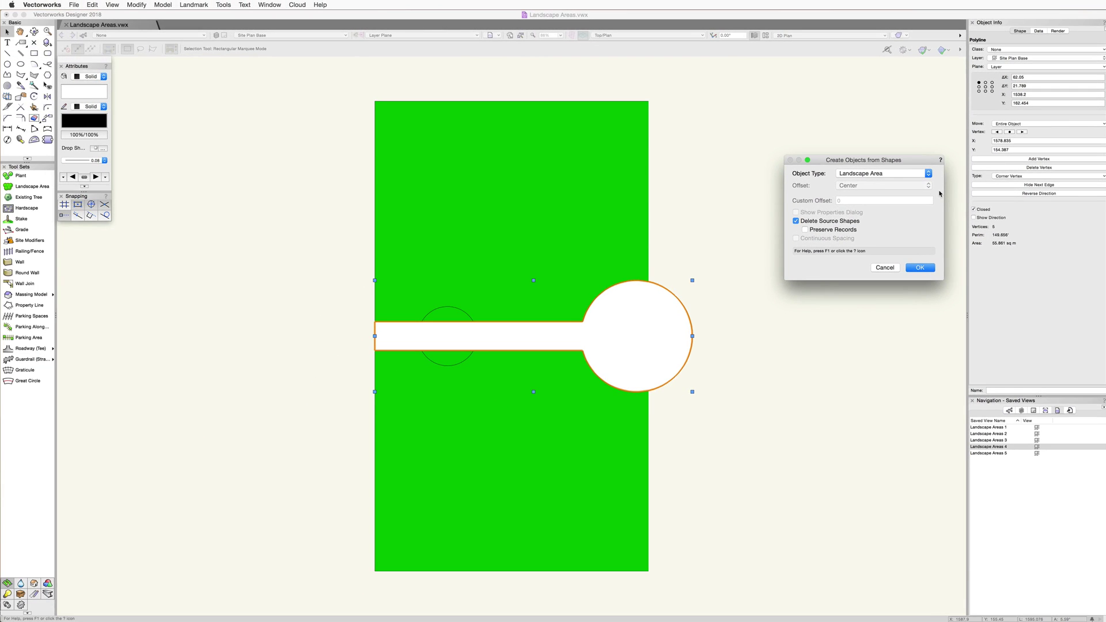
{"action": "left_click", "coordinate": [920, 268]}
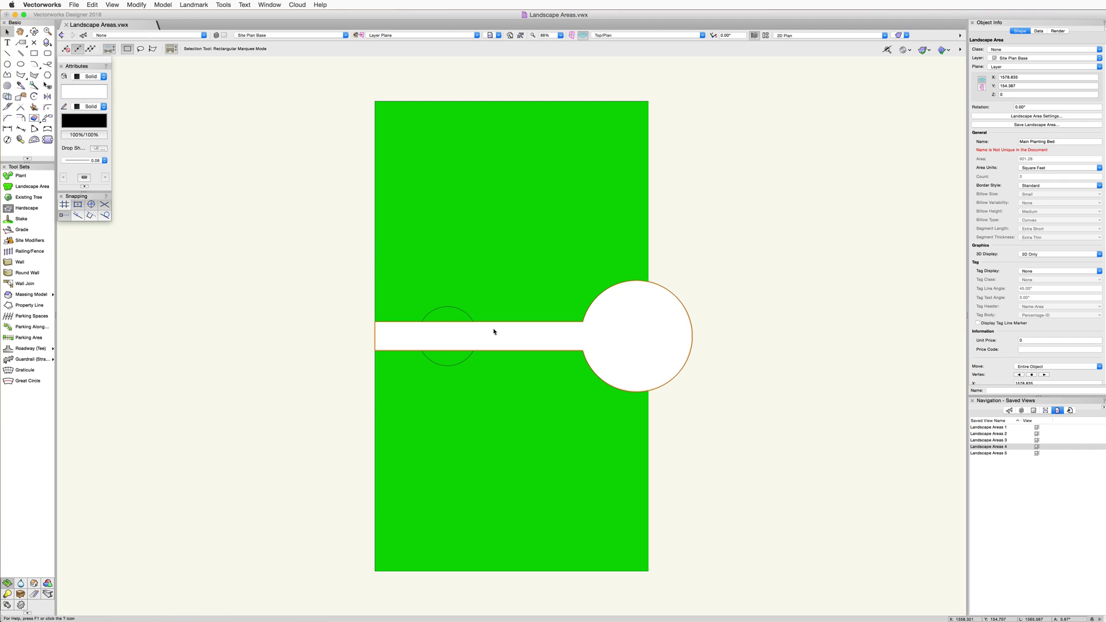
Step: Edit the landscape area's path, trial-drag the strip's left edge inward, then undo the move
{"action": "double_click", "coordinate": [511, 337]}
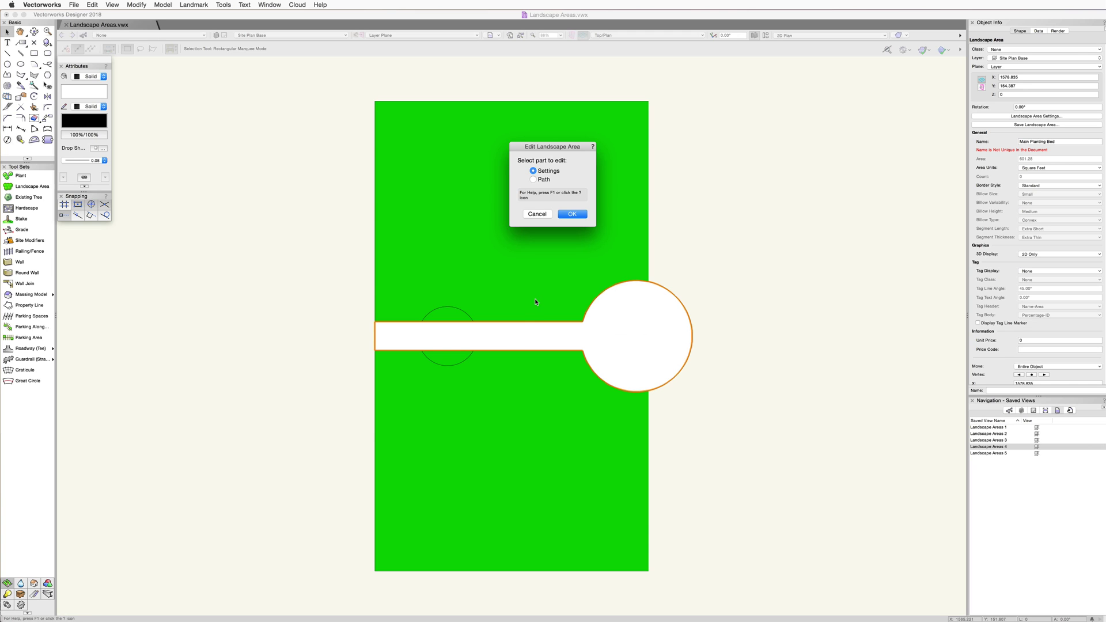
{"action": "left_click", "coordinate": [533, 179]}
{"action": "left_click", "coordinate": [573, 215]}
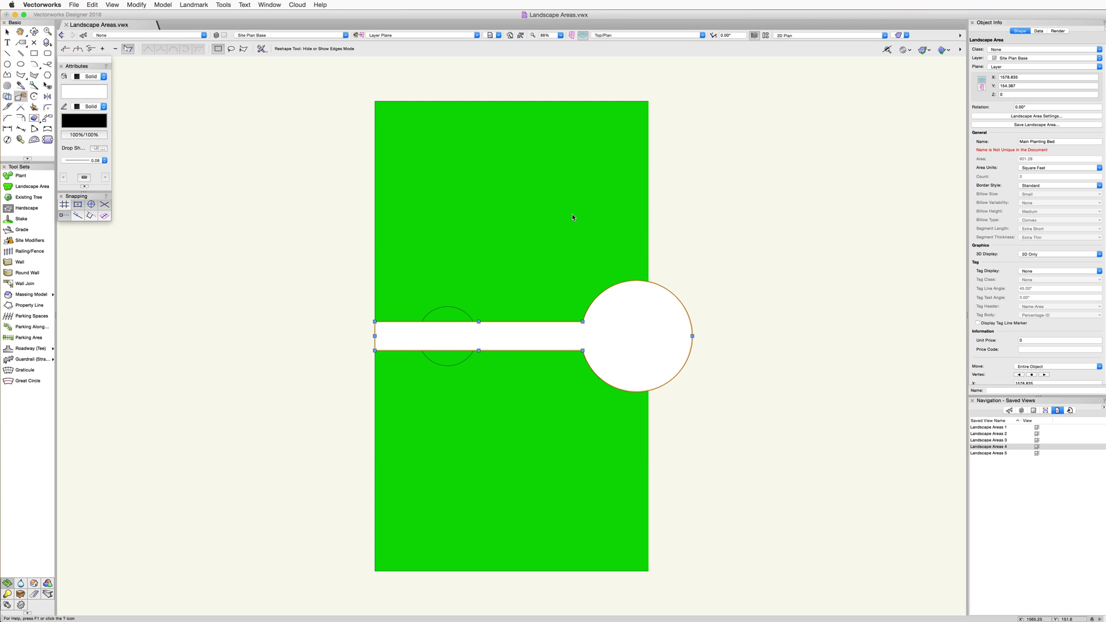
{"action": "key", "text": "u"}
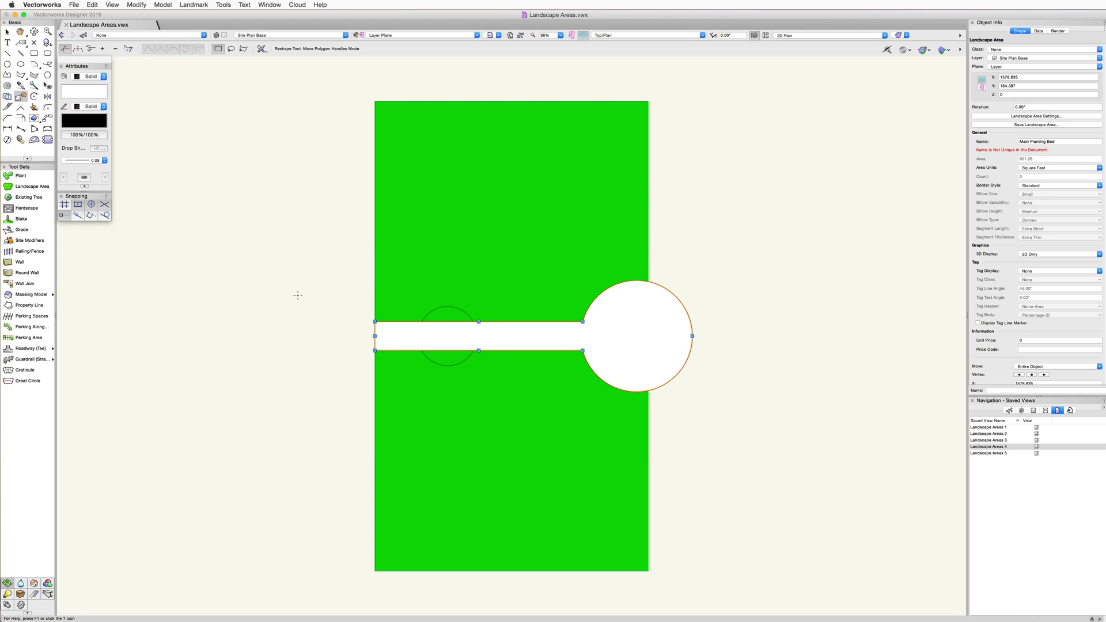
{"action": "left_click_drag", "start_coordinate": [375, 336], "coordinate": [402, 336]}
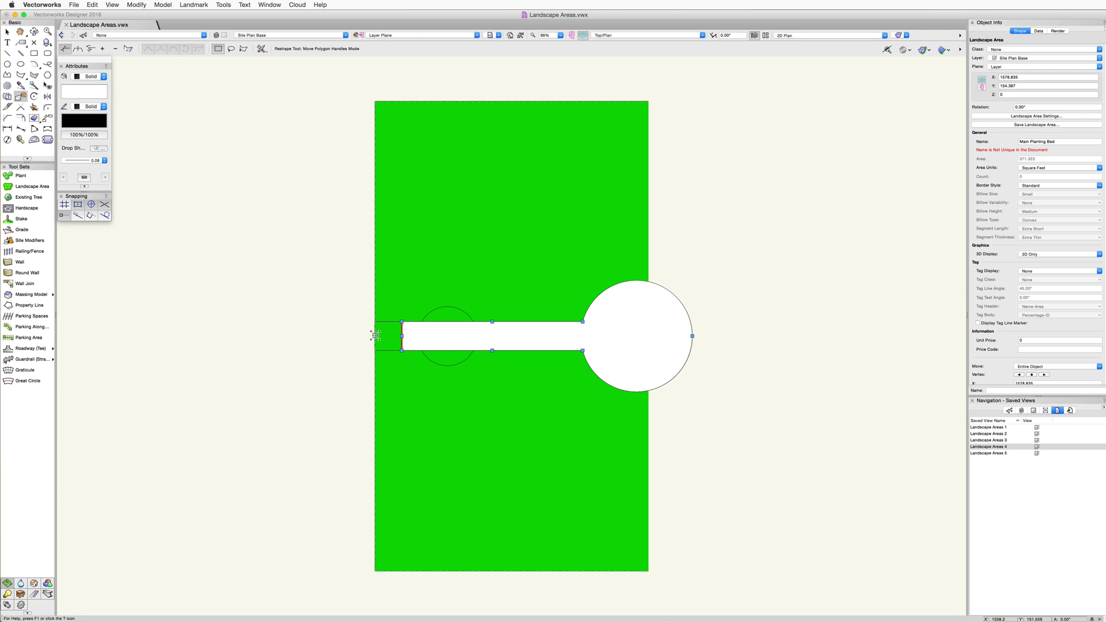
{"action": "key", "text": "cmd+z"}
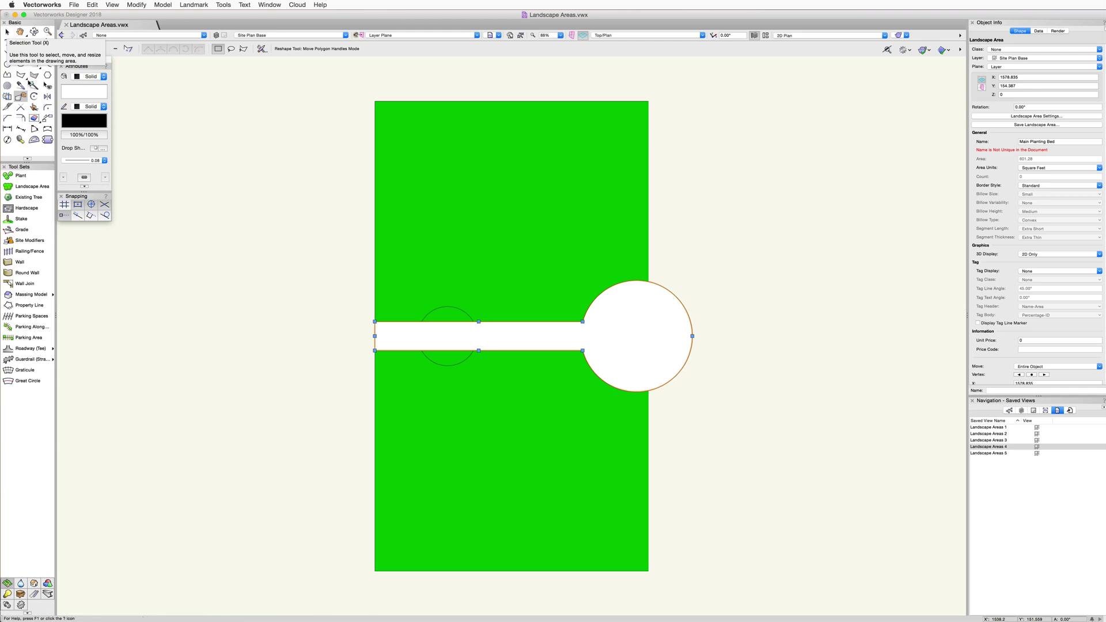
Step: Draw a circle over the small outlined circle and merge it into the landscape area with Add Surface
{"action": "left_click", "coordinate": [7, 64]}
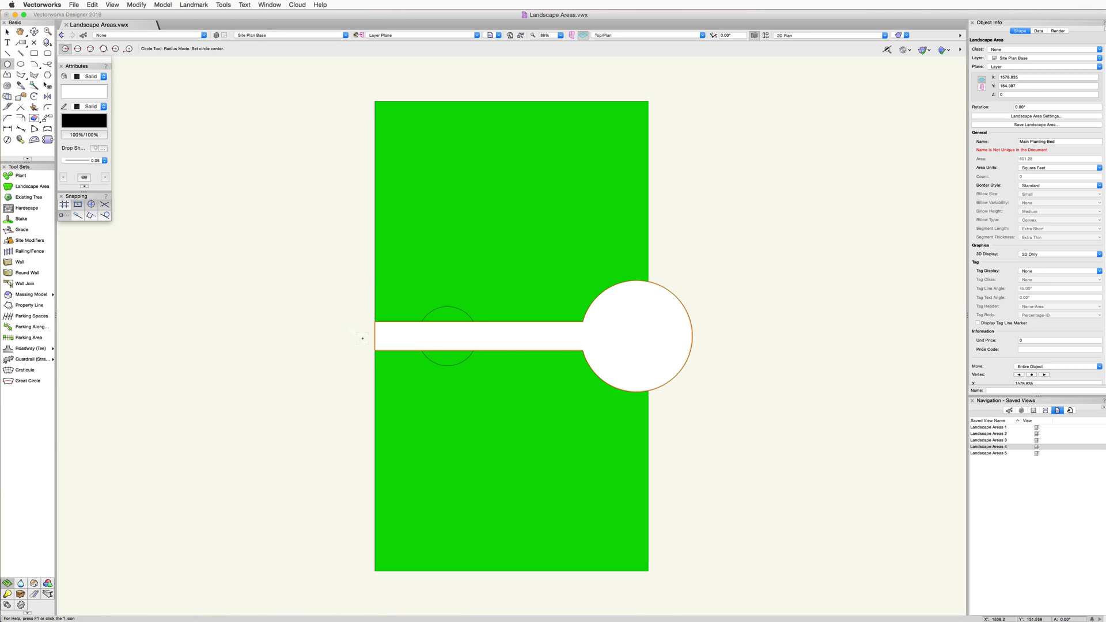
{"action": "left_click", "coordinate": [448, 335]}
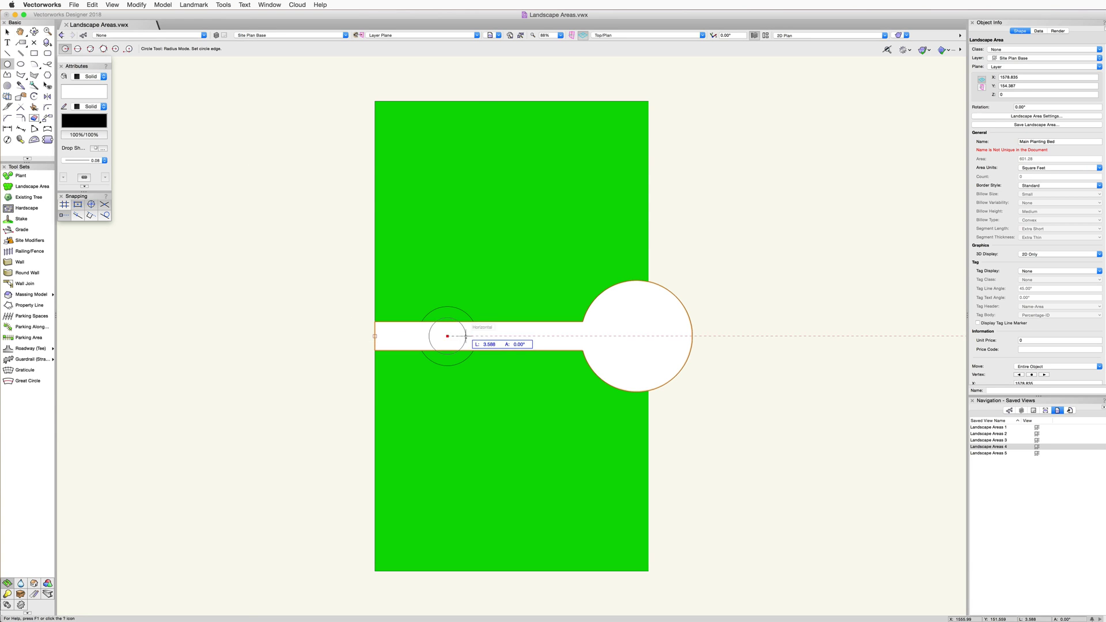
{"action": "left_click", "coordinate": [478, 335]}
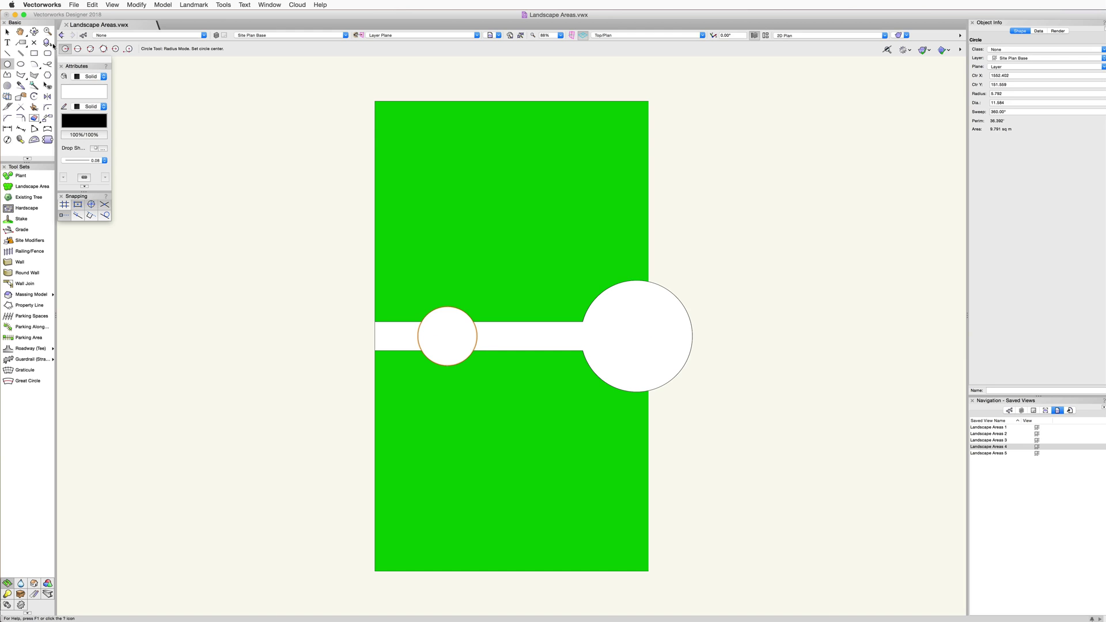
{"action": "left_click", "coordinate": [7, 31]}
{"action": "left_click", "coordinate": [501, 338], "text": "shift"}
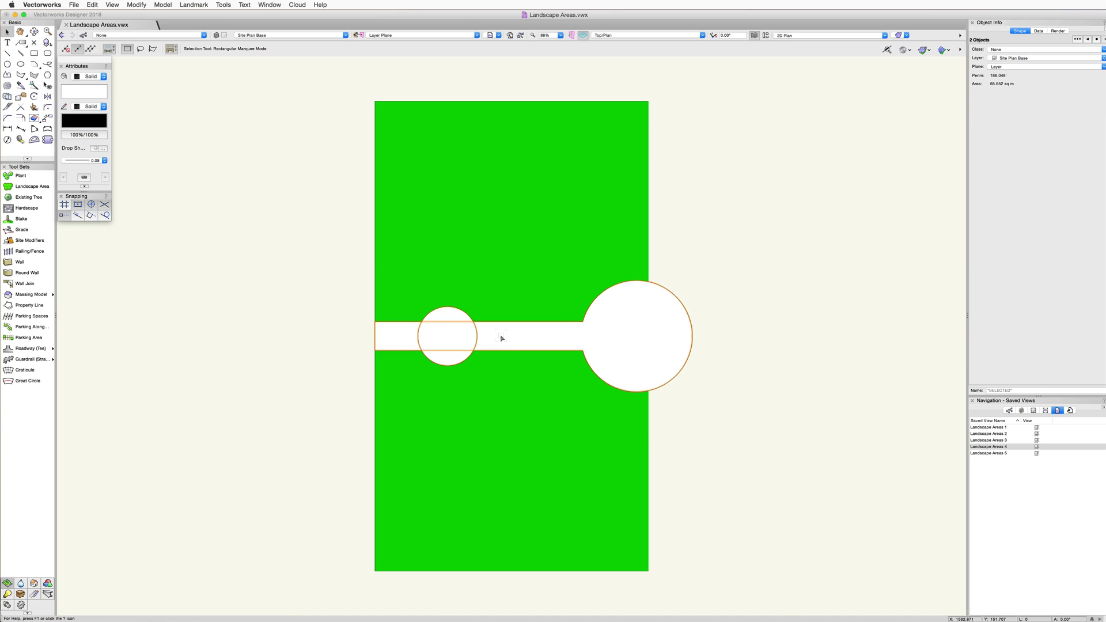
{"action": "left_click", "coordinate": [136, 4]}
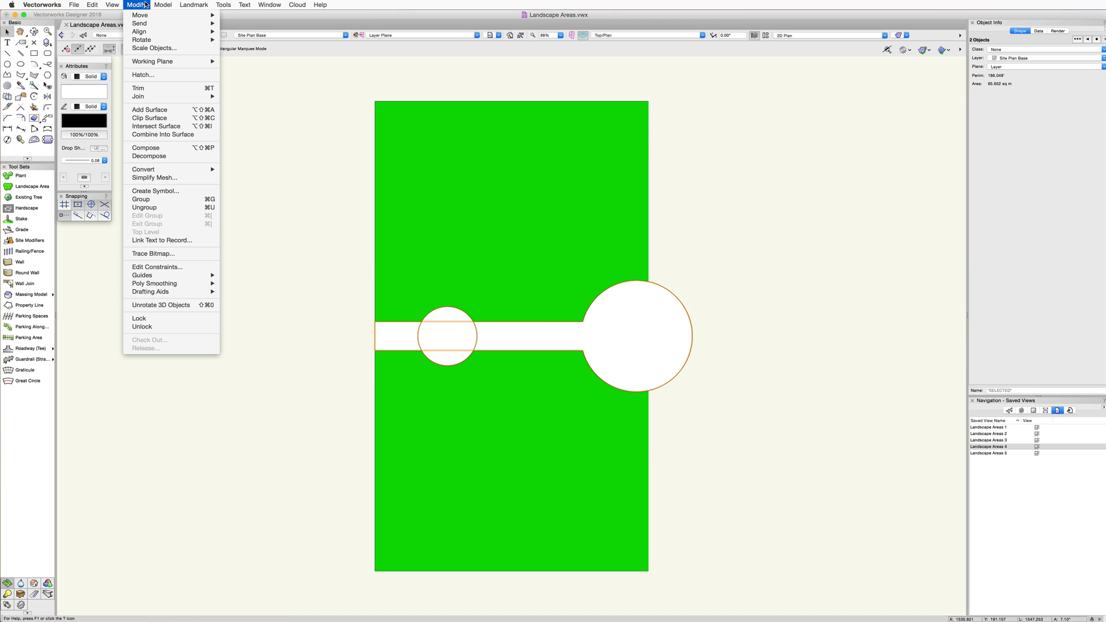
{"action": "left_click", "coordinate": [162, 111]}
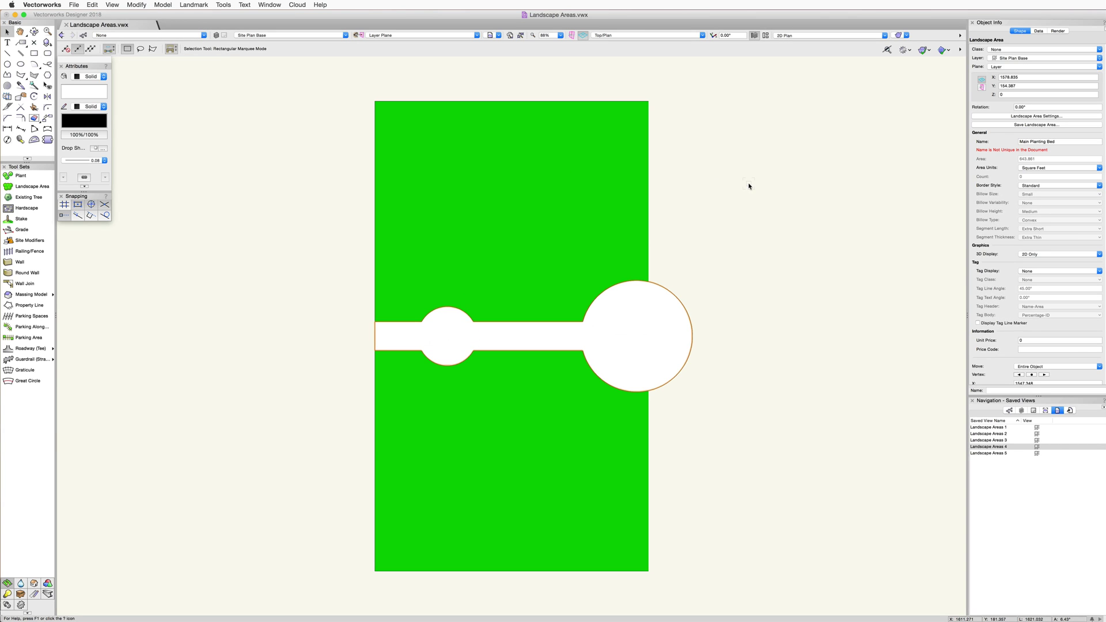
Step: Go to the Landscape Areas 5 saved view and create an Inner Boundary polygon filling the white ring
{"action": "double_click", "coordinate": [1001, 453]}
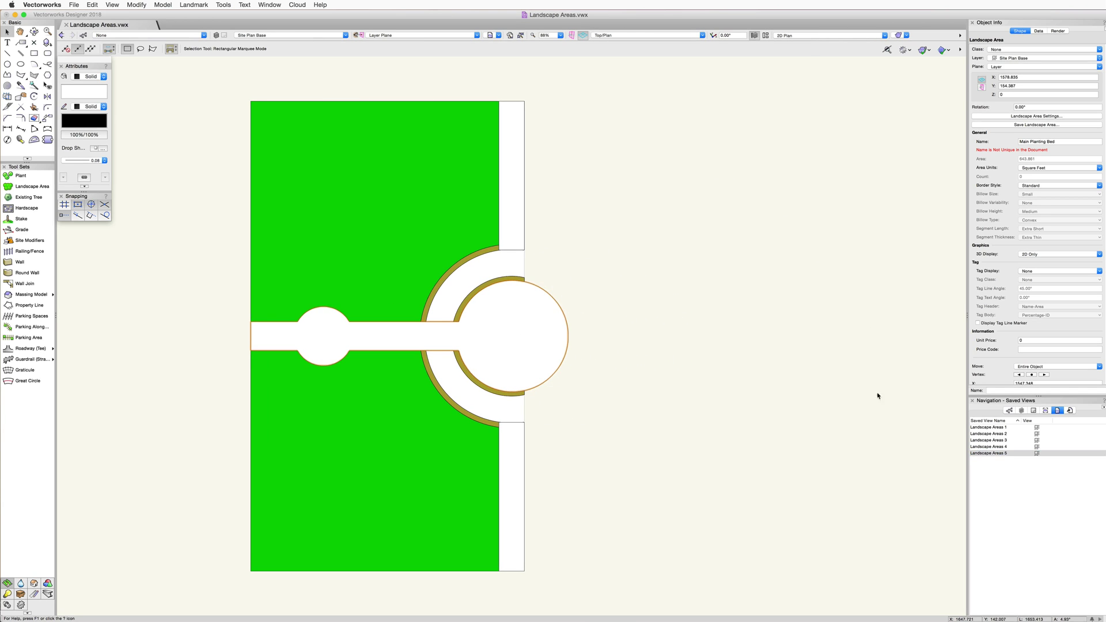
{"action": "left_click", "coordinate": [585, 286]}
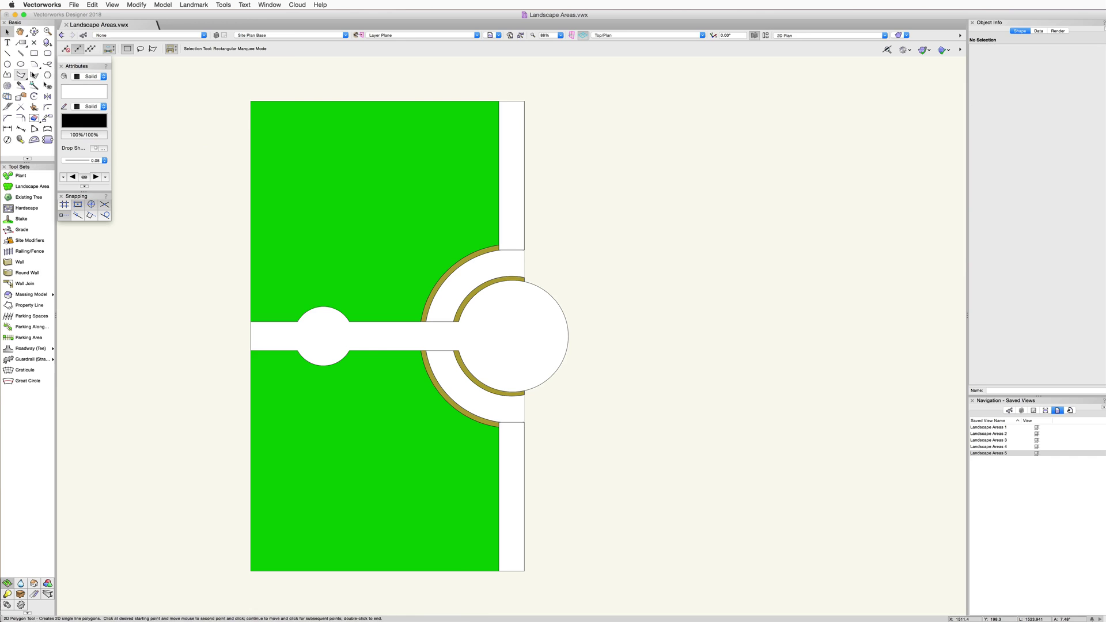
{"action": "left_click", "coordinate": [20, 74]}
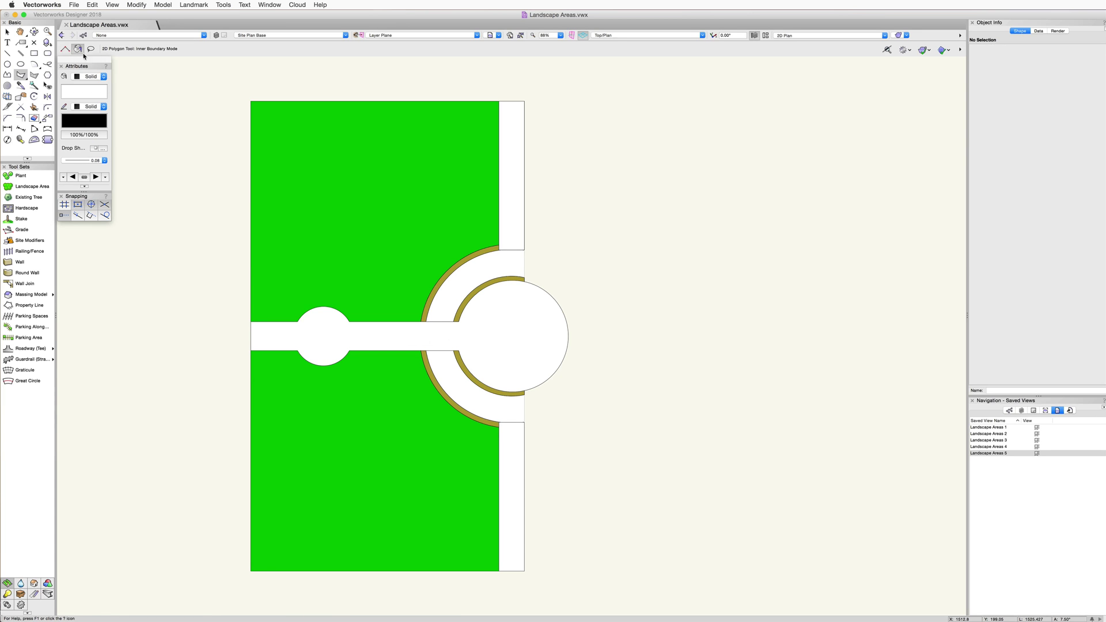
{"action": "left_click", "coordinate": [452, 277]}
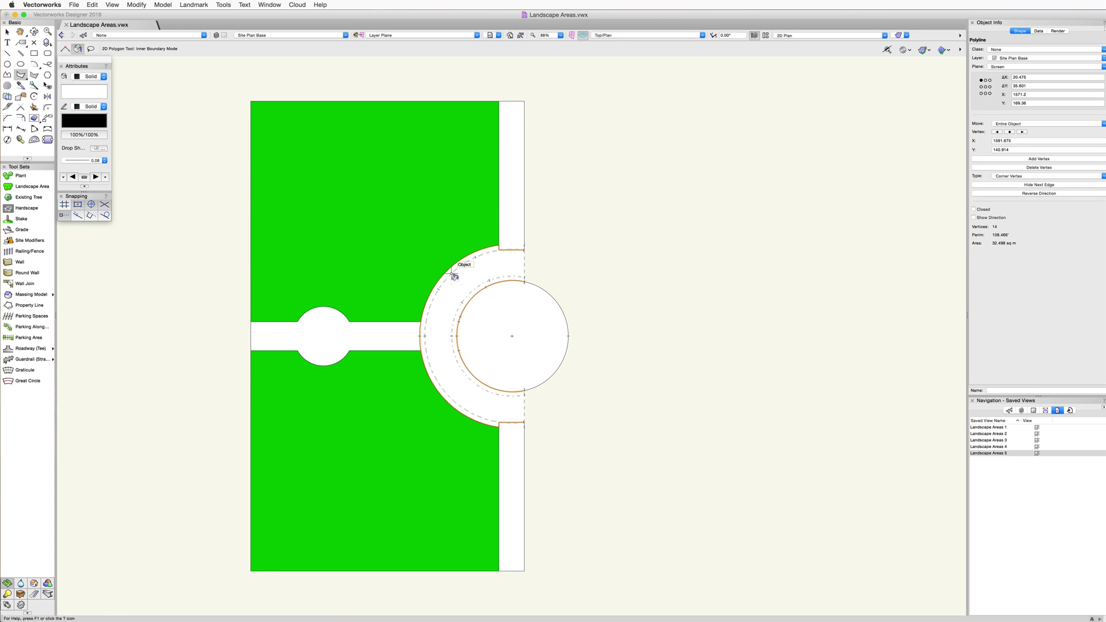
Step: Select the ring shape and the inner circle, then Clip Surface to cut the circle out
{"action": "key", "text": "x"}
{"action": "key", "text": "x"}
{"action": "left_click", "coordinate": [490, 271]}
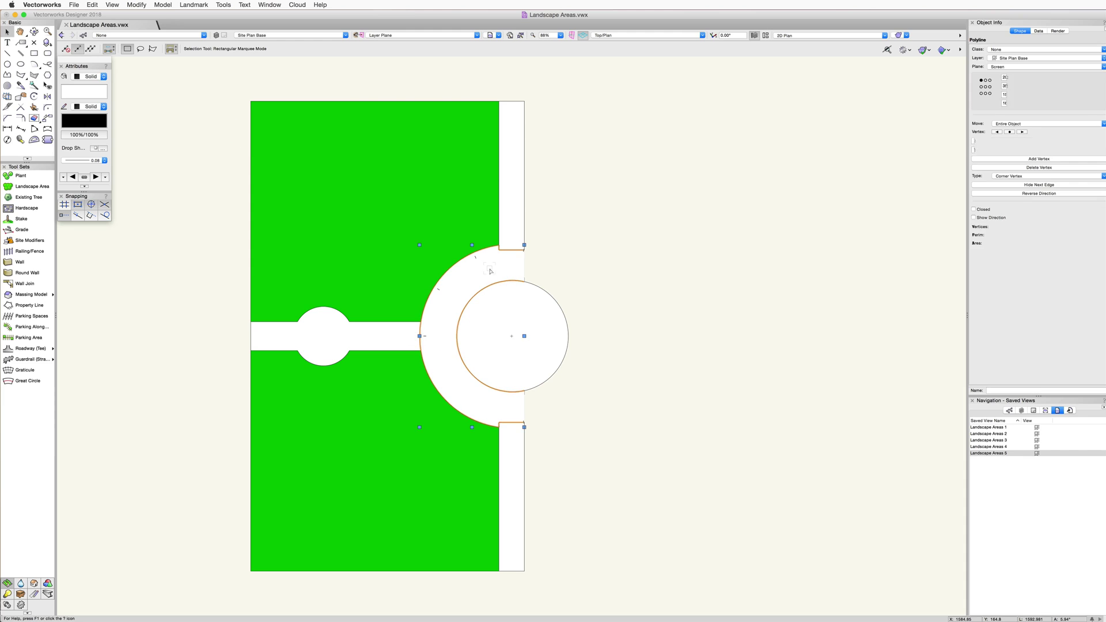
{"action": "left_click", "coordinate": [524, 314], "text": "shift"}
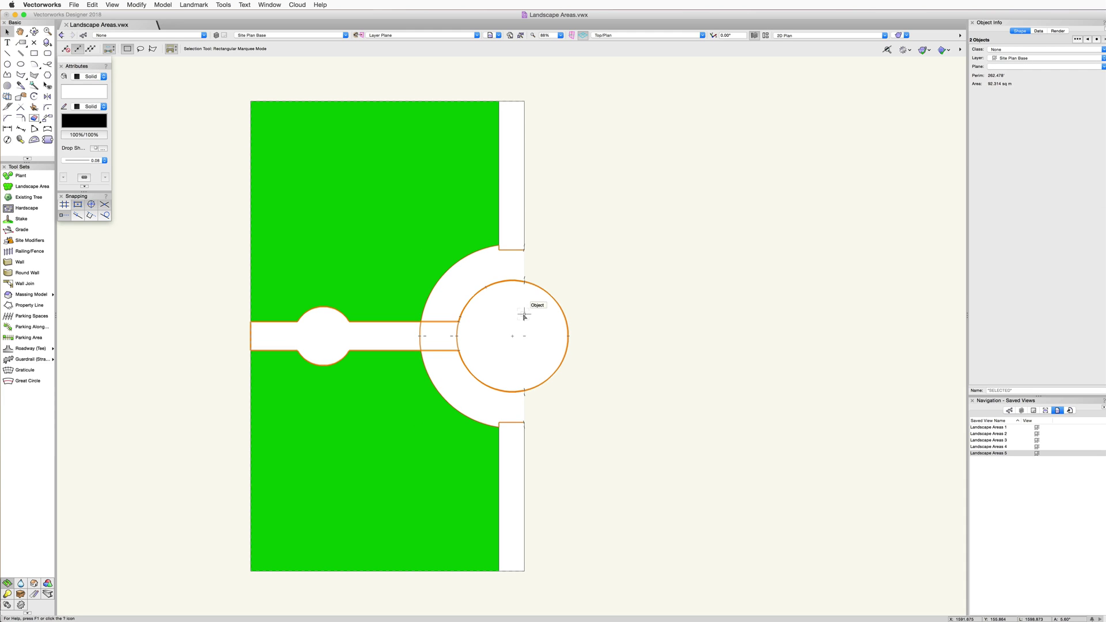
{"action": "left_click", "coordinate": [137, 6]}
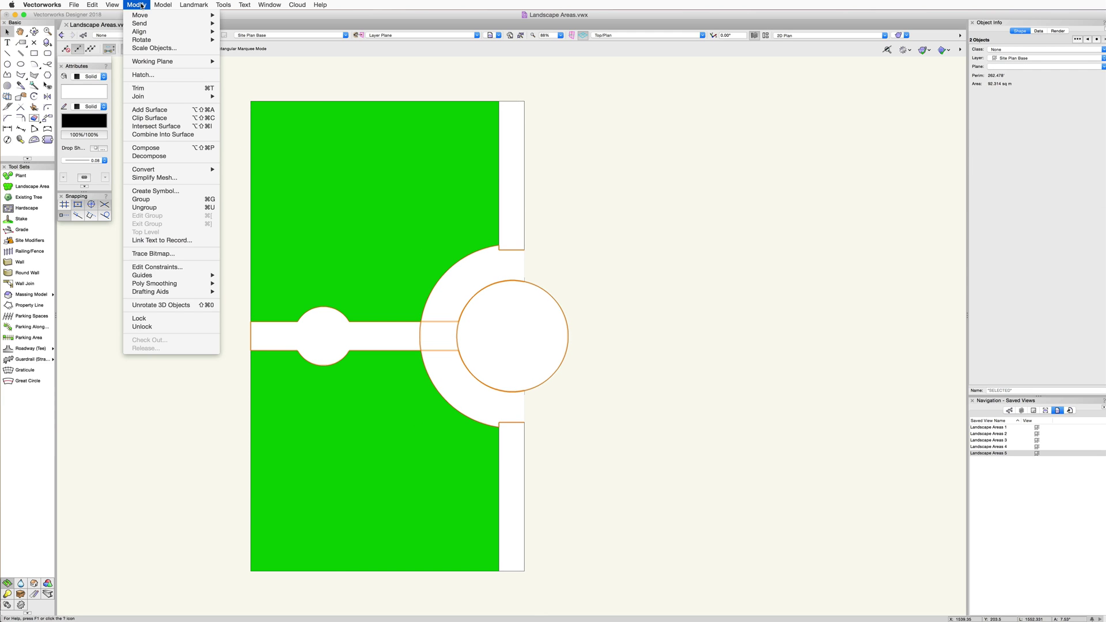
{"action": "left_click", "coordinate": [174, 119]}
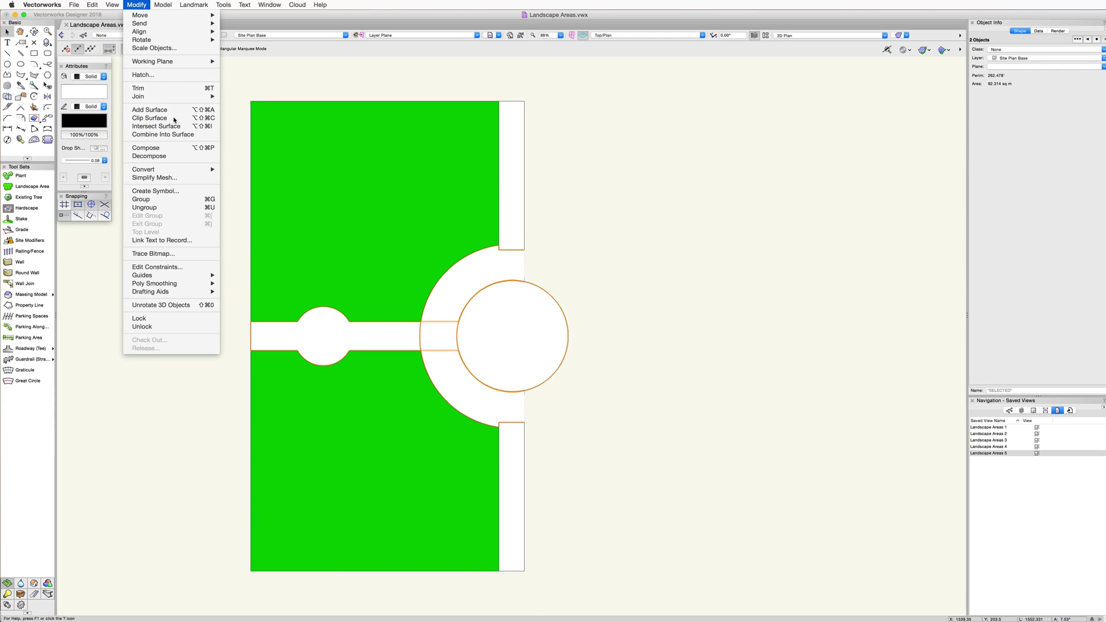
Step: Select both the Main Planting Bed and the second landscape area together
{"action": "left_click", "coordinate": [577, 278]}
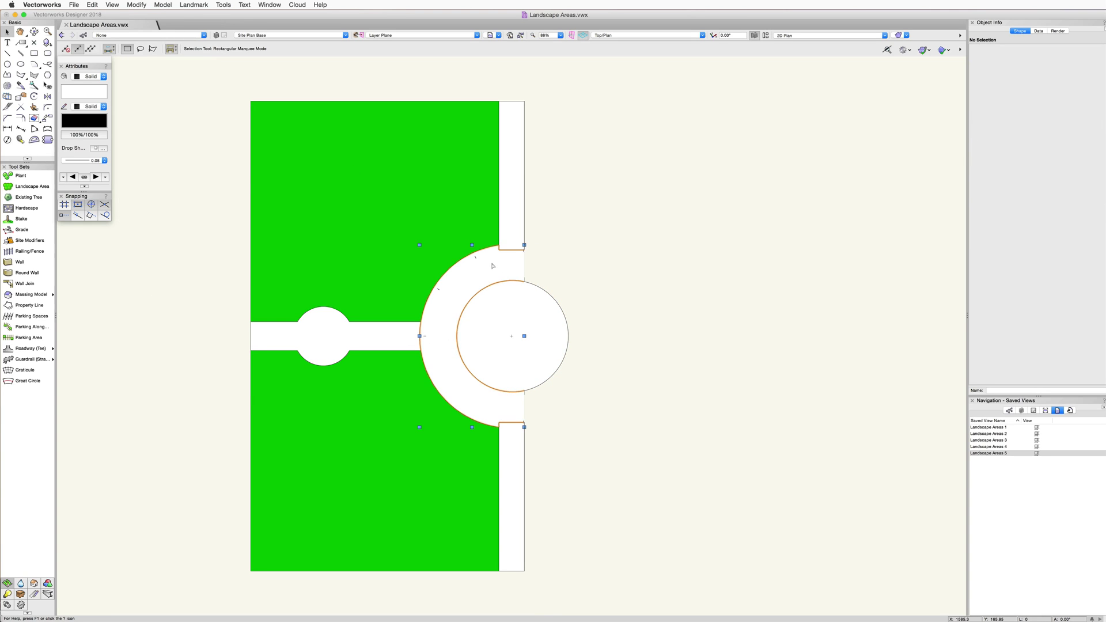
{"action": "left_click", "coordinate": [535, 315]}
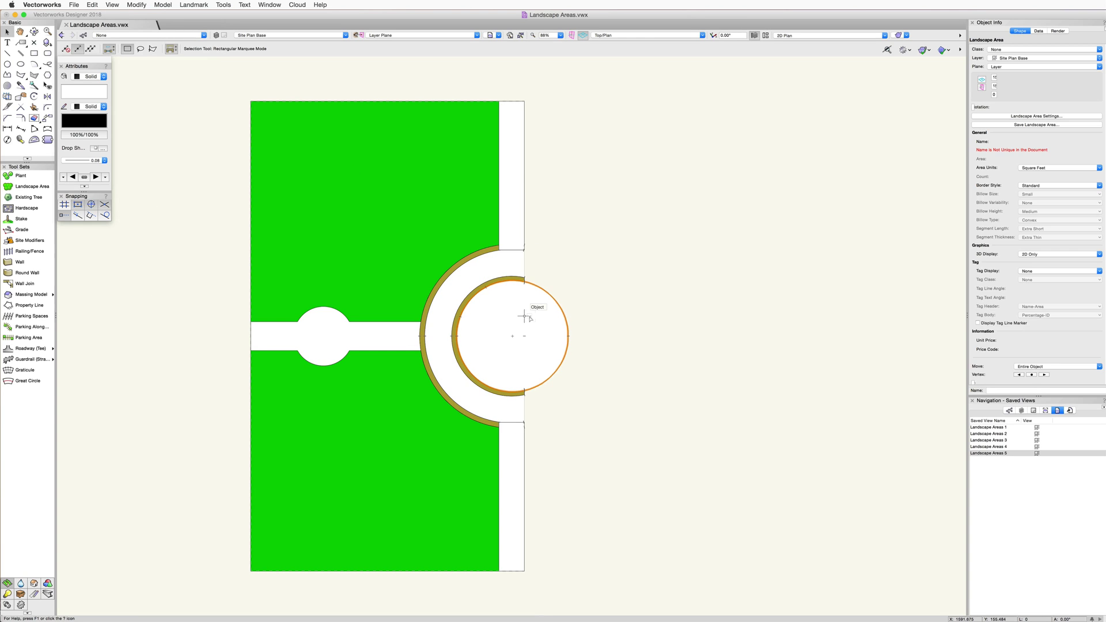
{"action": "left_click", "coordinate": [330, 332], "text": "shift"}
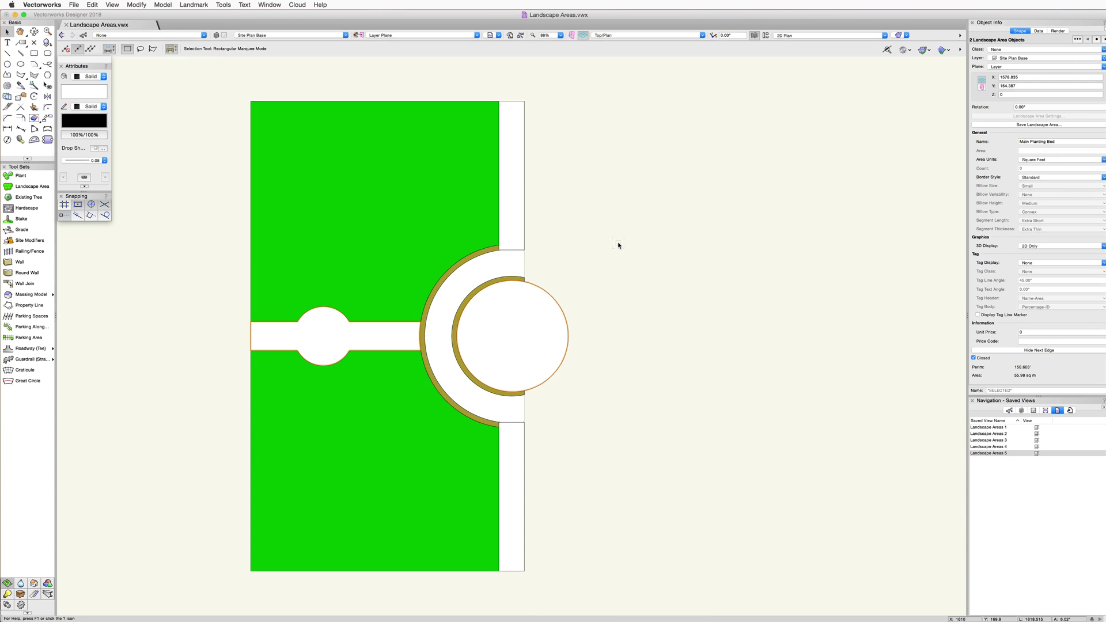